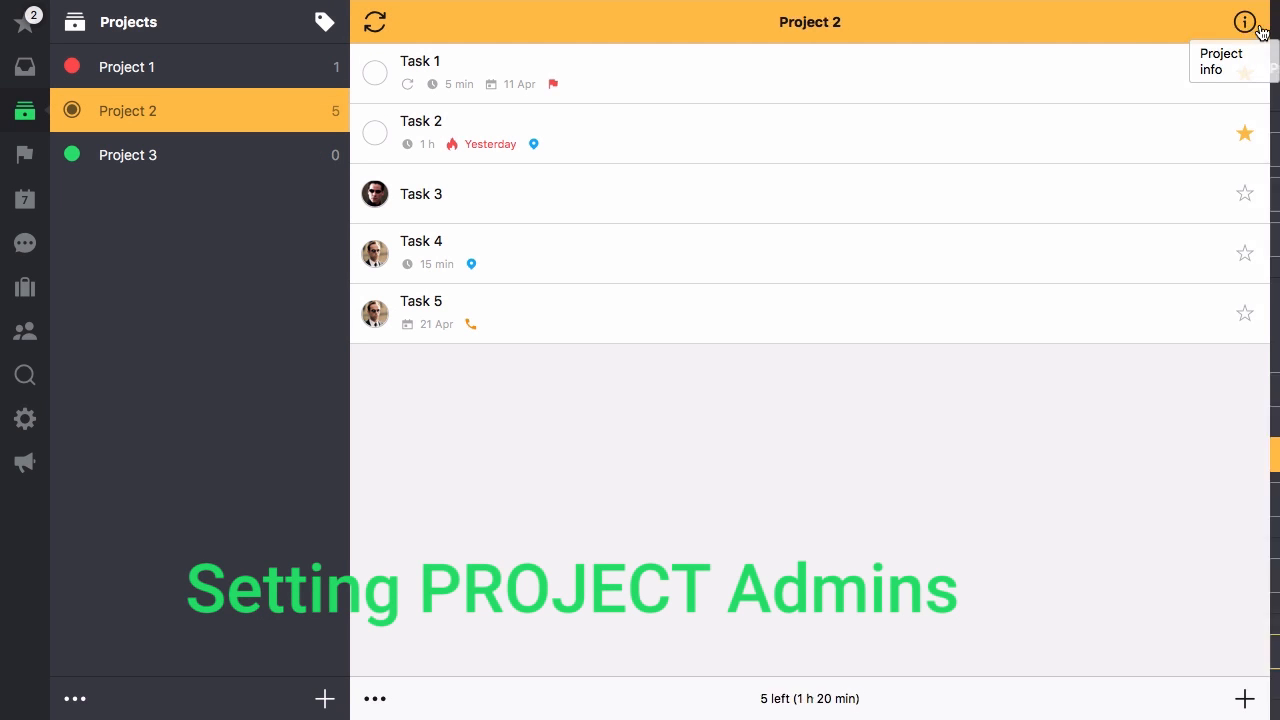
Step: Give the second person listed in Project 2 the Admin role and confirm the role change
left_click(1258, 28)
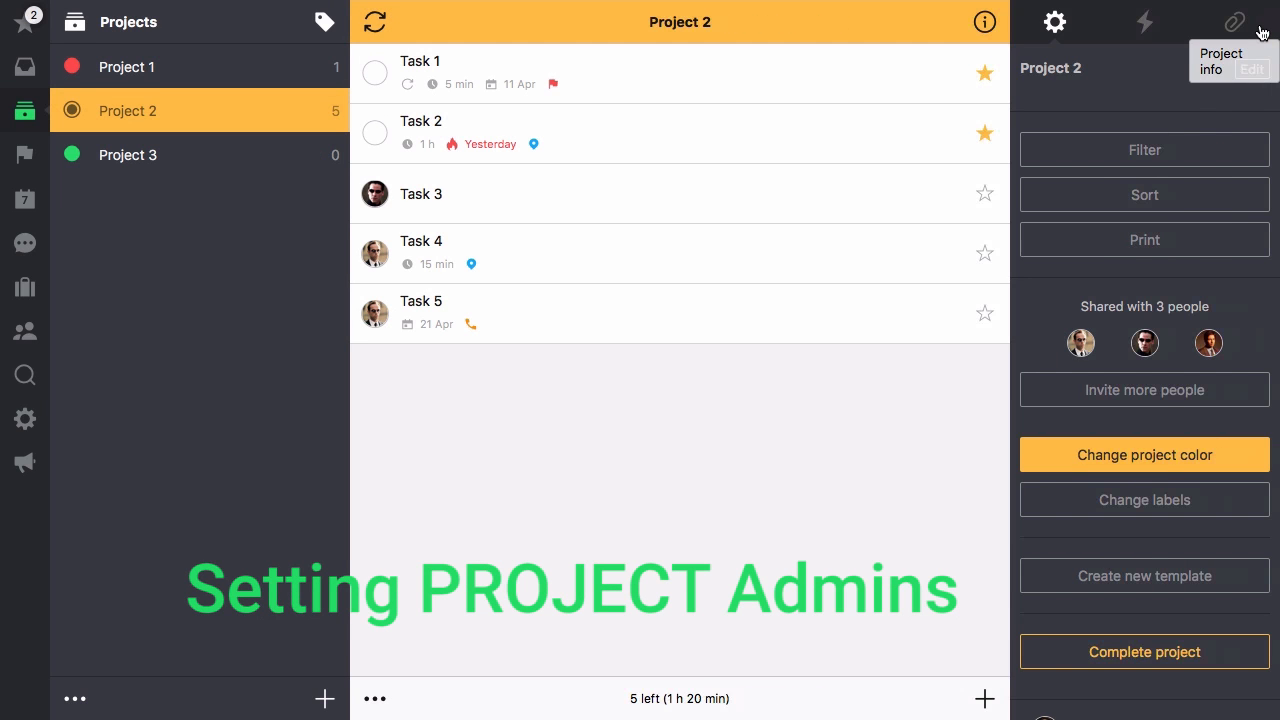
left_click(1145, 345)
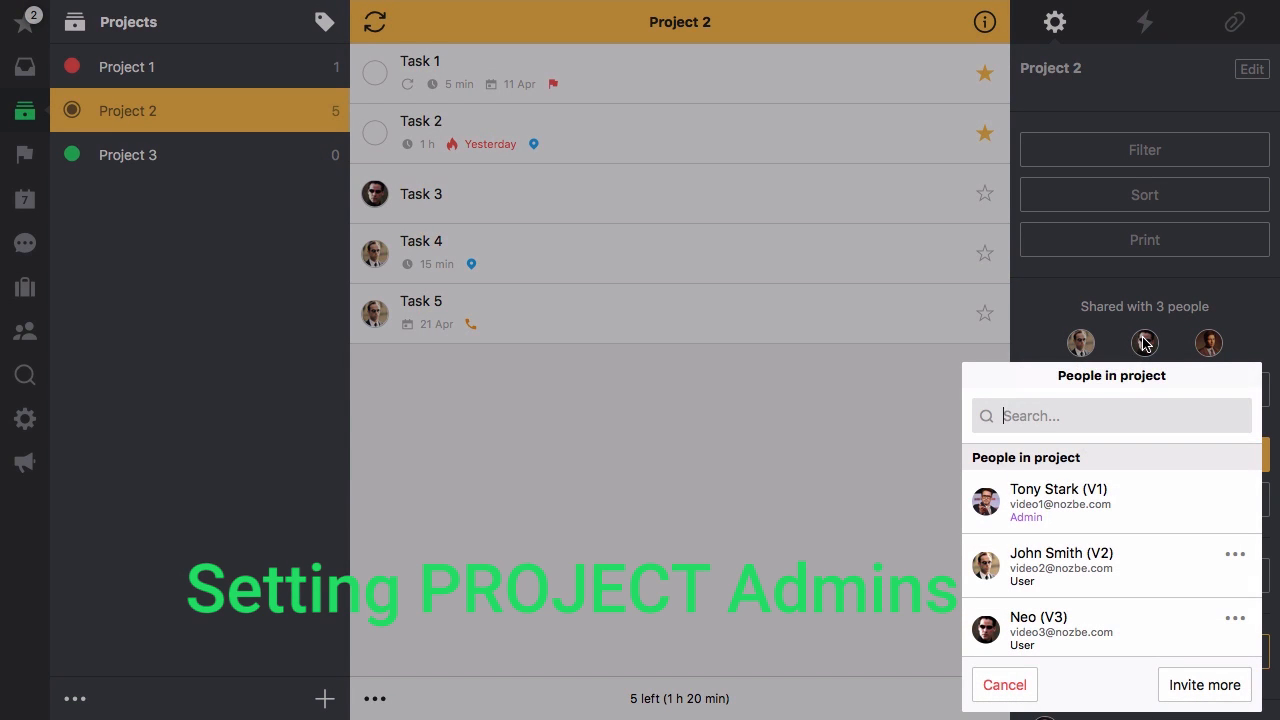
left_click(1234, 559)
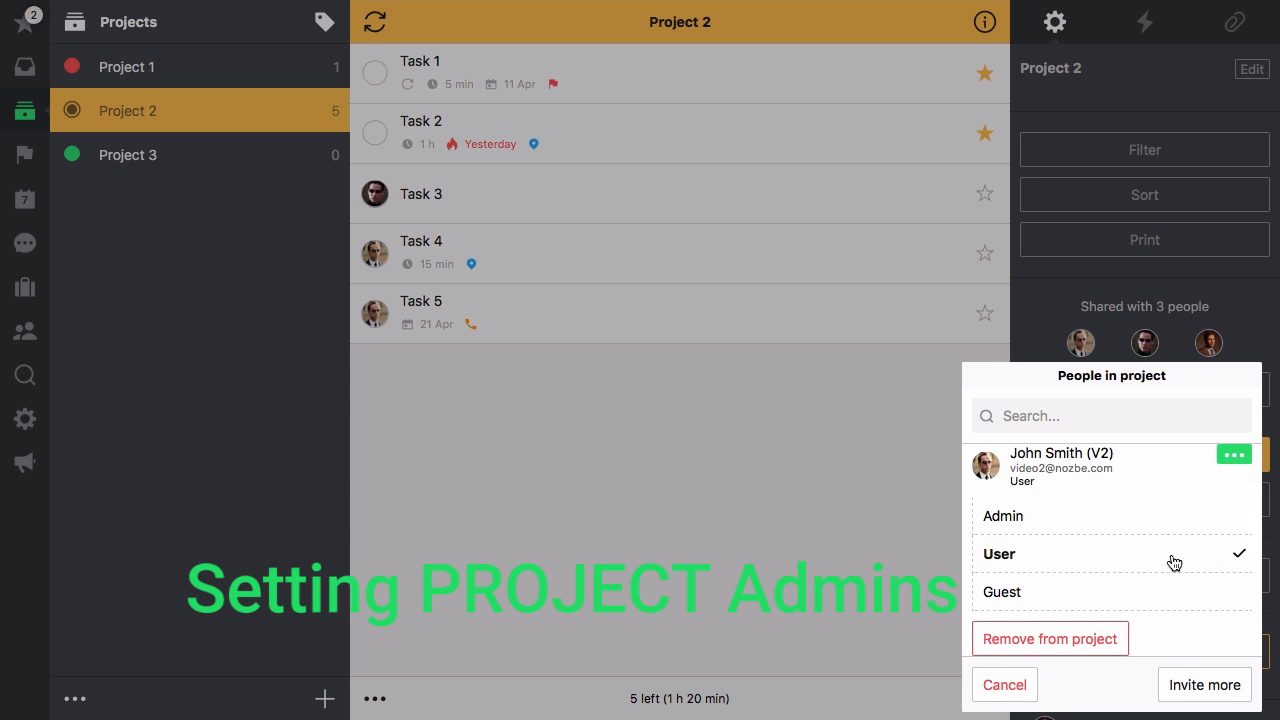
left_click(1121, 525)
left_click(1216, 680)
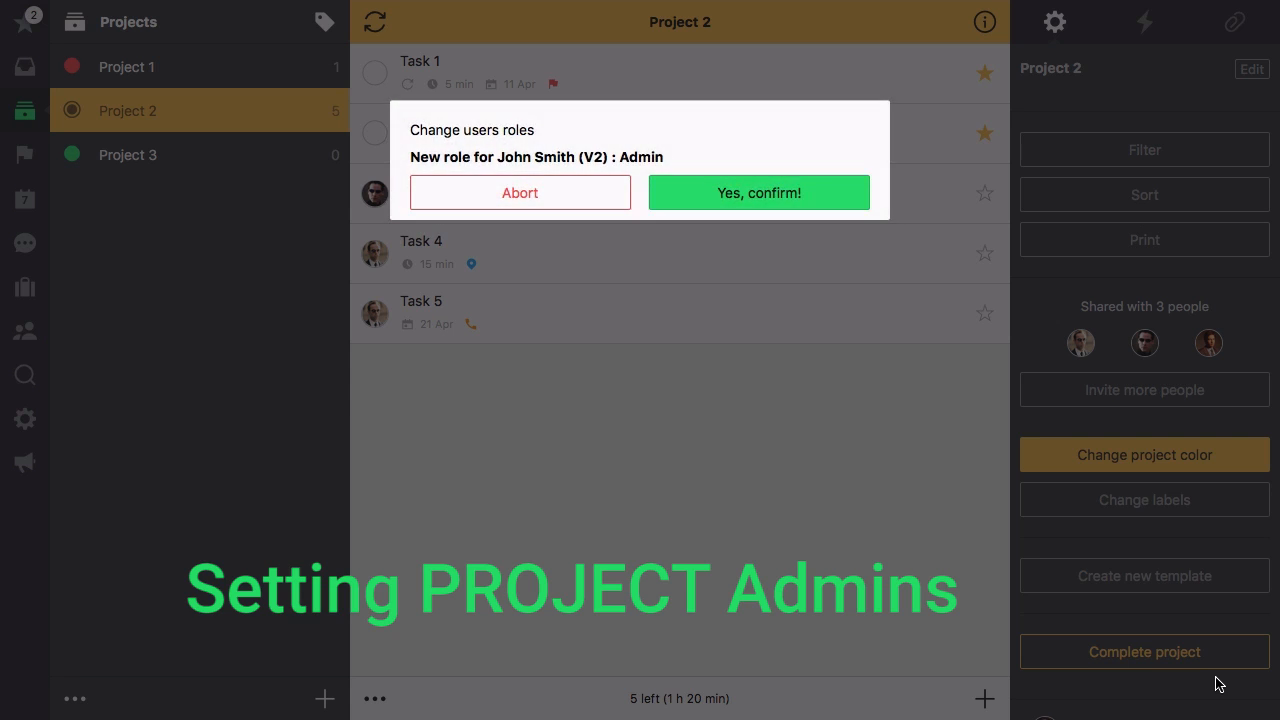
left_click(808, 209)
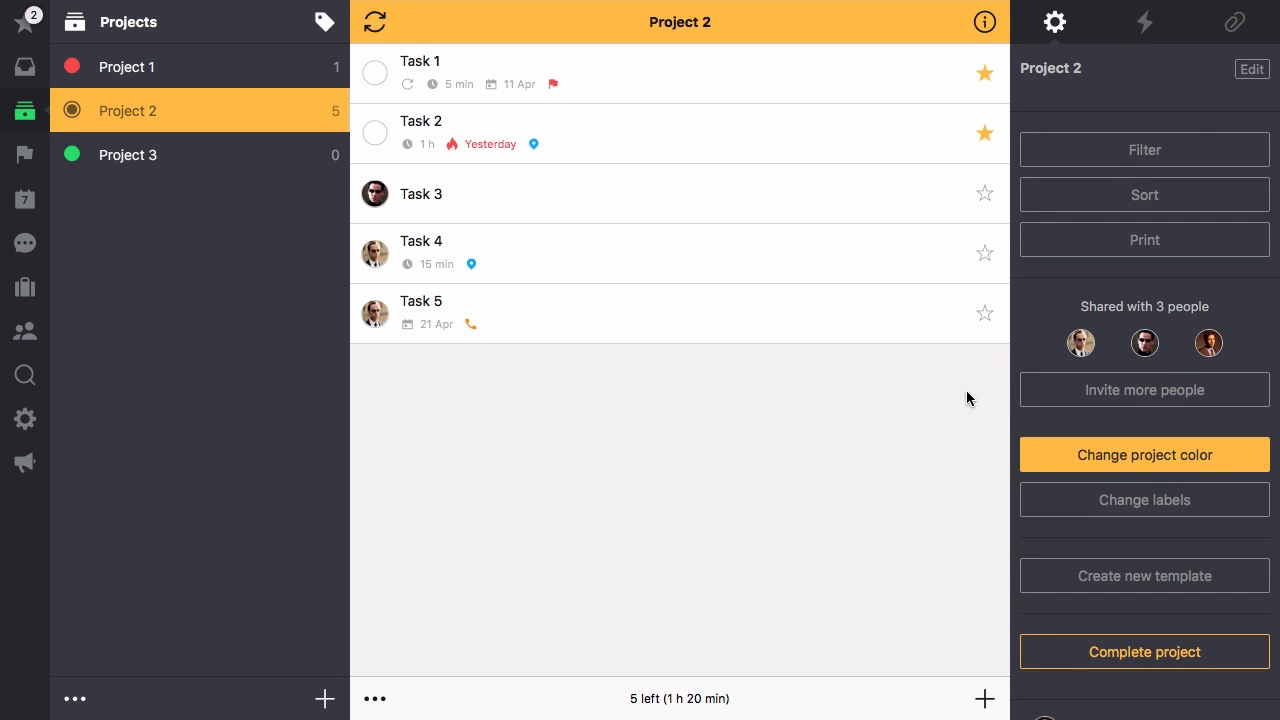
Step: Add the description "Project description" to Project 2 and save it
left_click(1251, 69)
key("Tab")
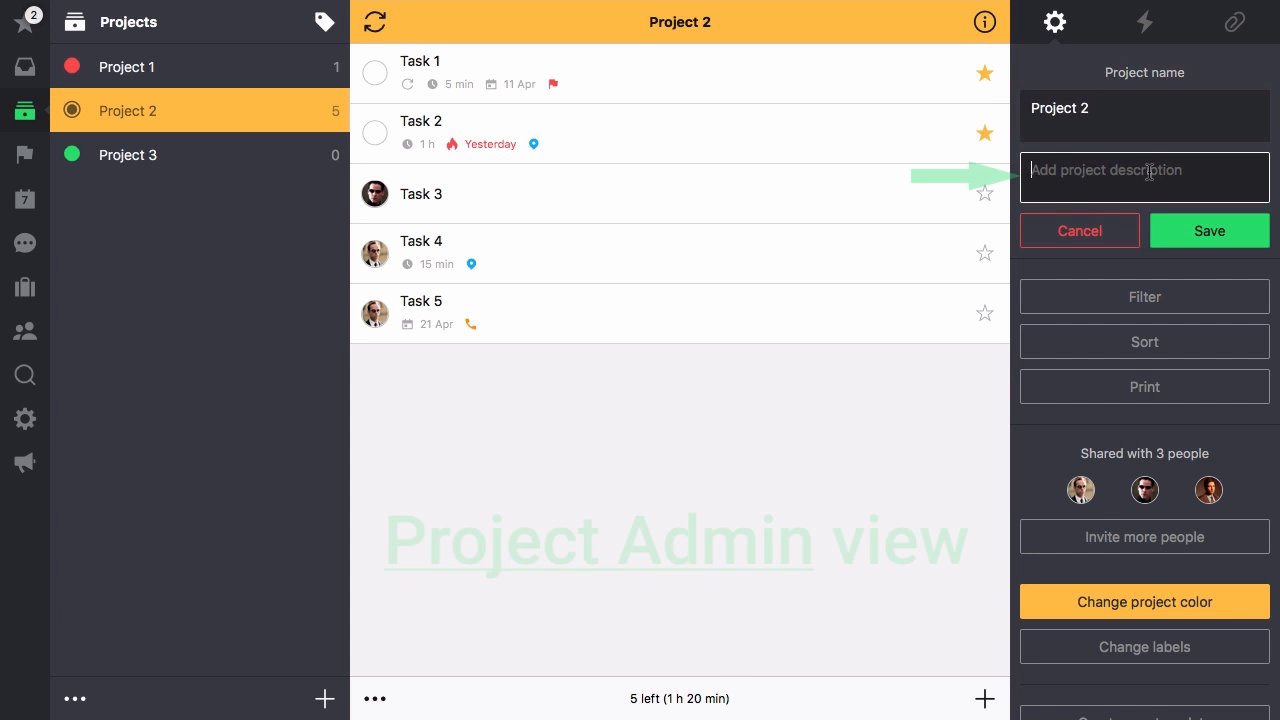
type("Project description")
left_click(1186, 236)
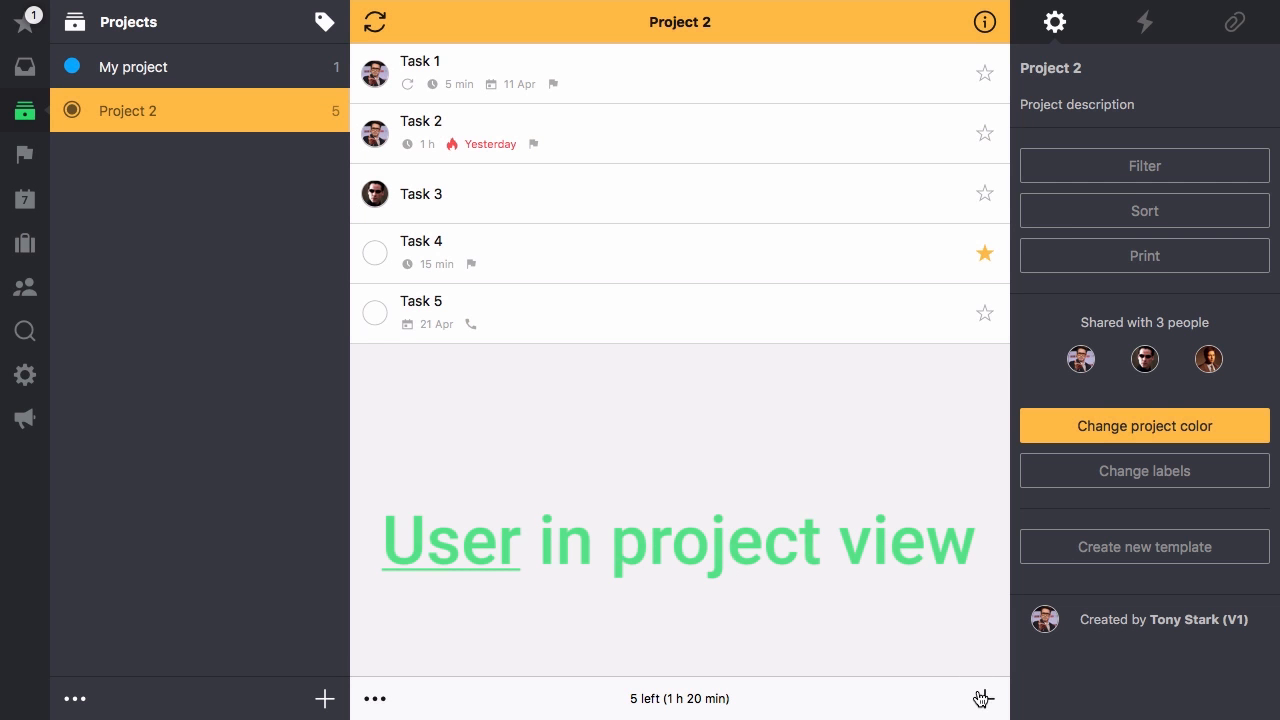
Step: Open and dismiss the new-task entry in Project 2, and view the details of Task 4
left_click(985, 699)
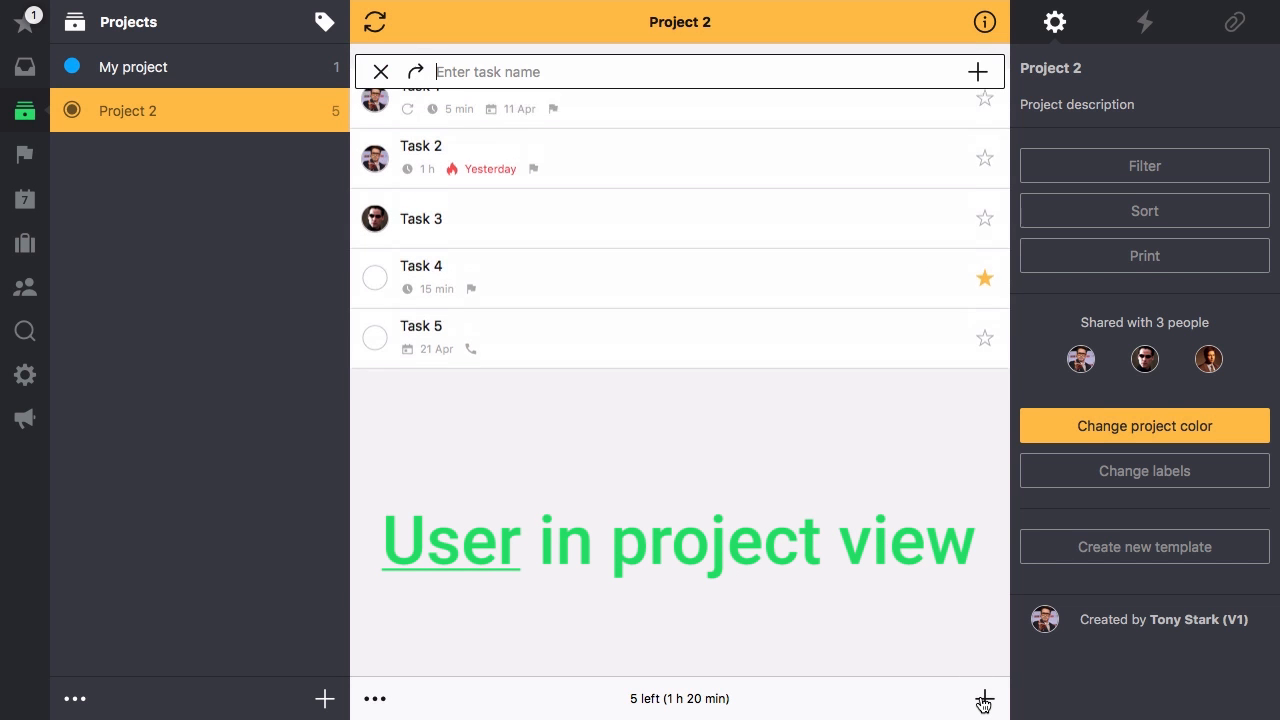
left_click(378, 76)
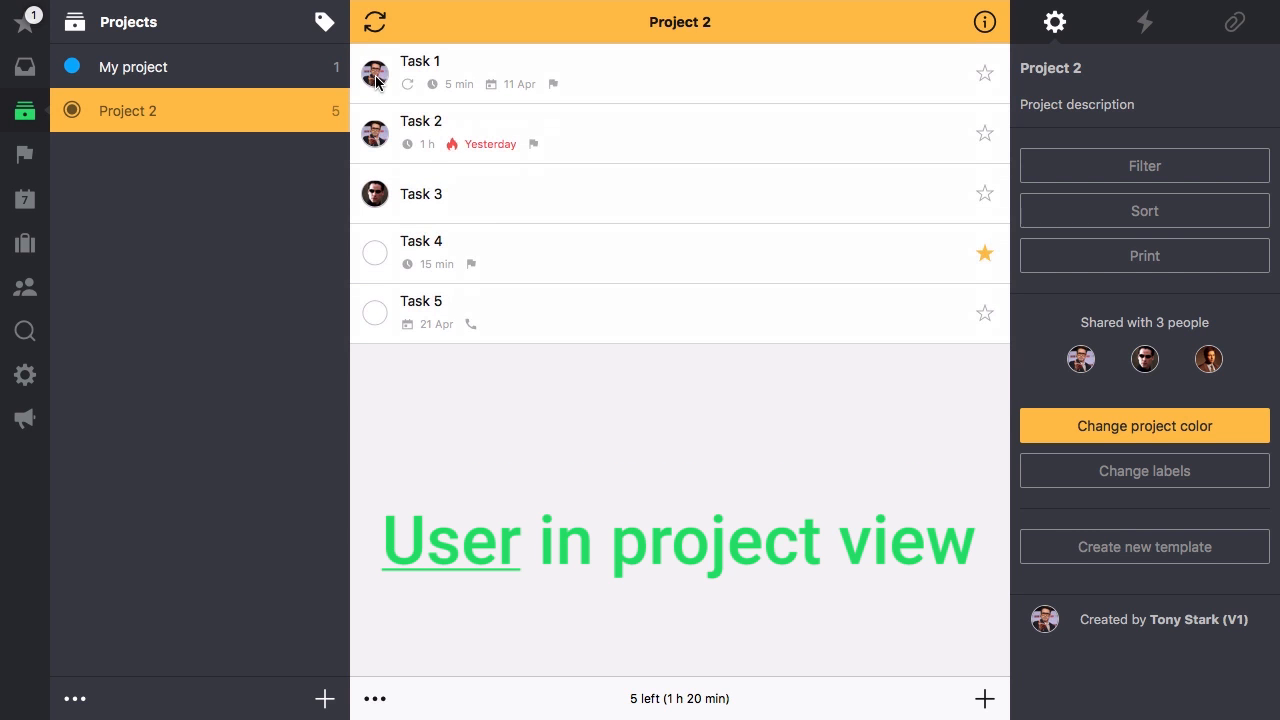
left_click(533, 253)
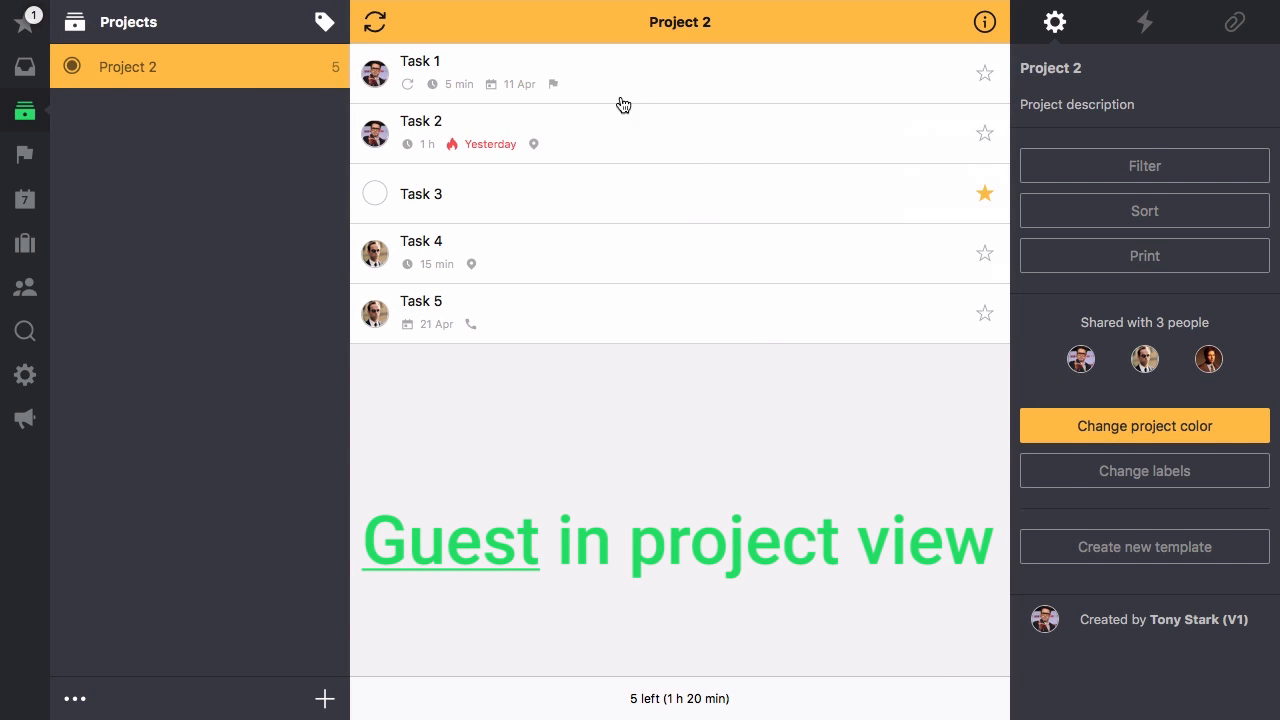
Step: View the details of Tasks 1 to 5 in Project 2 one after another as a guest
left_click(606, 88)
left_click(571, 143)
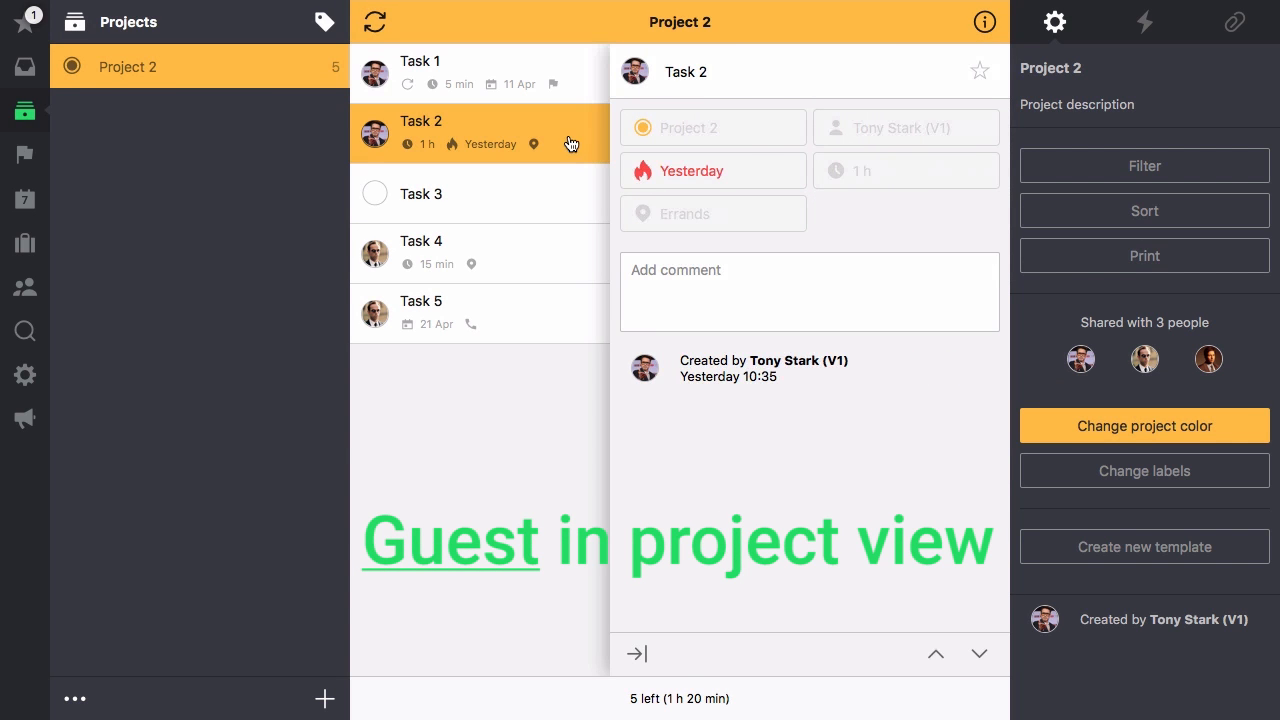
left_click(567, 203)
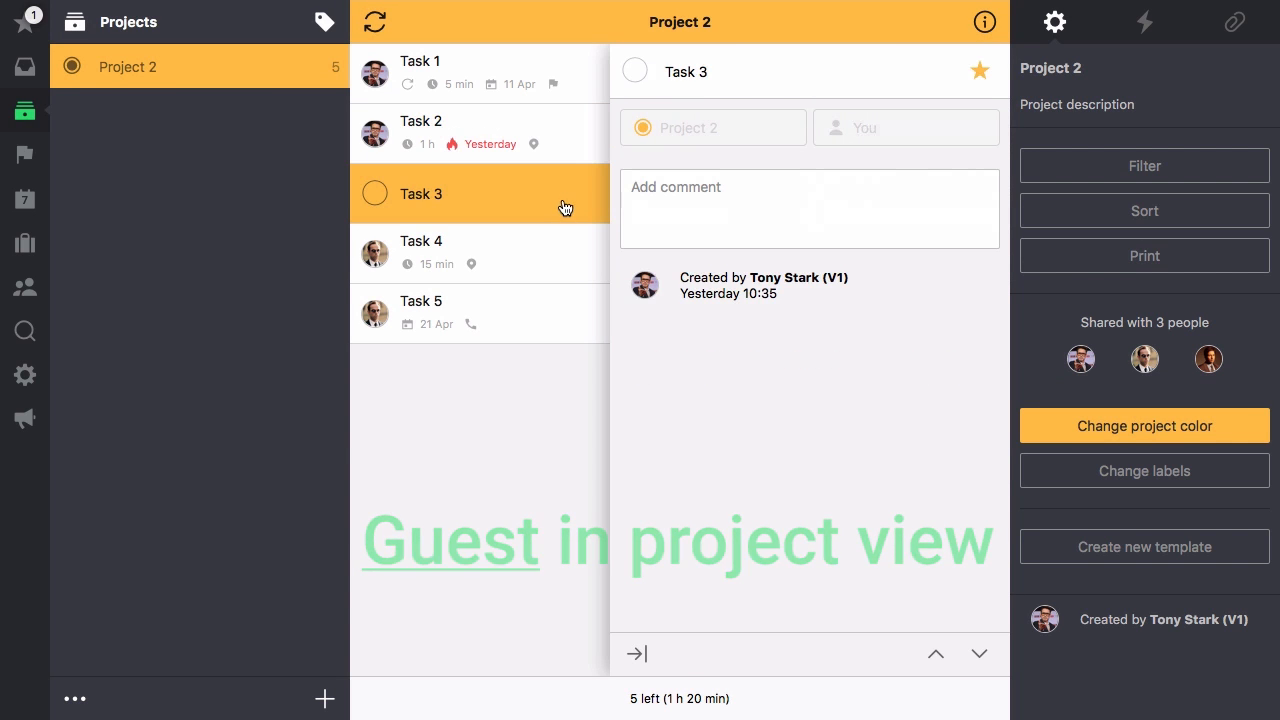
left_click(562, 262)
left_click(560, 320)
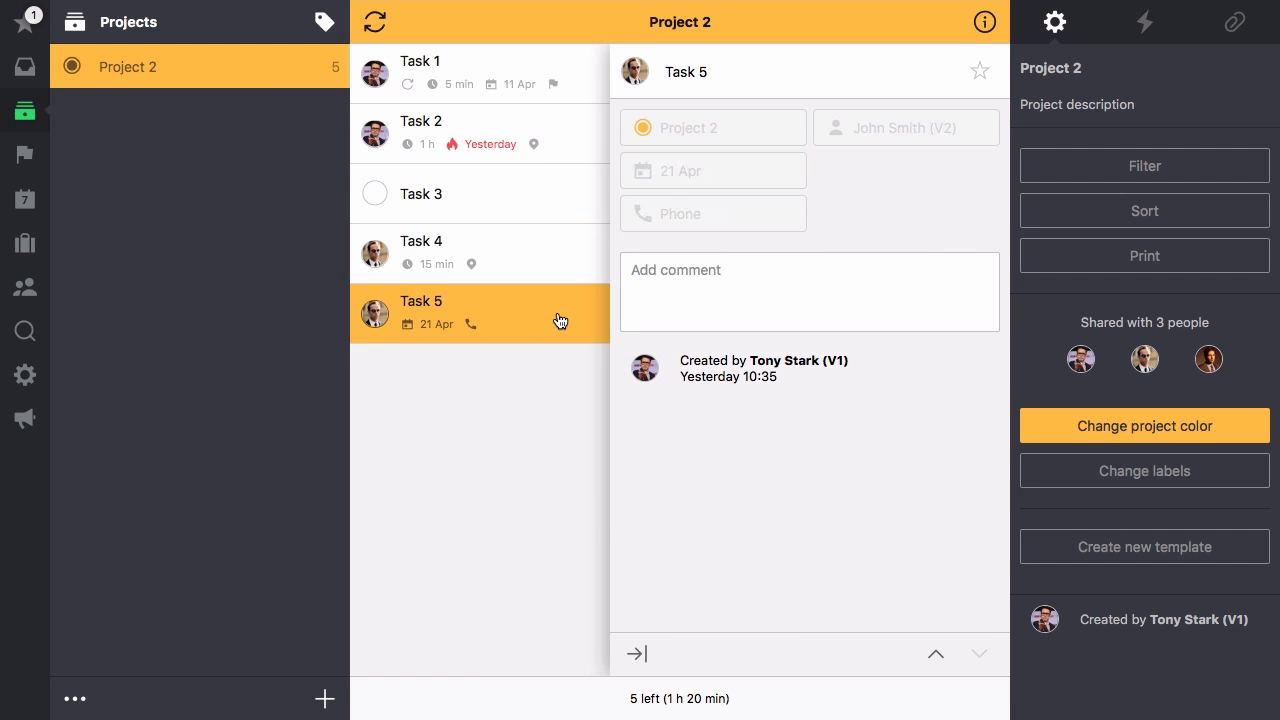
left_click(560, 320)
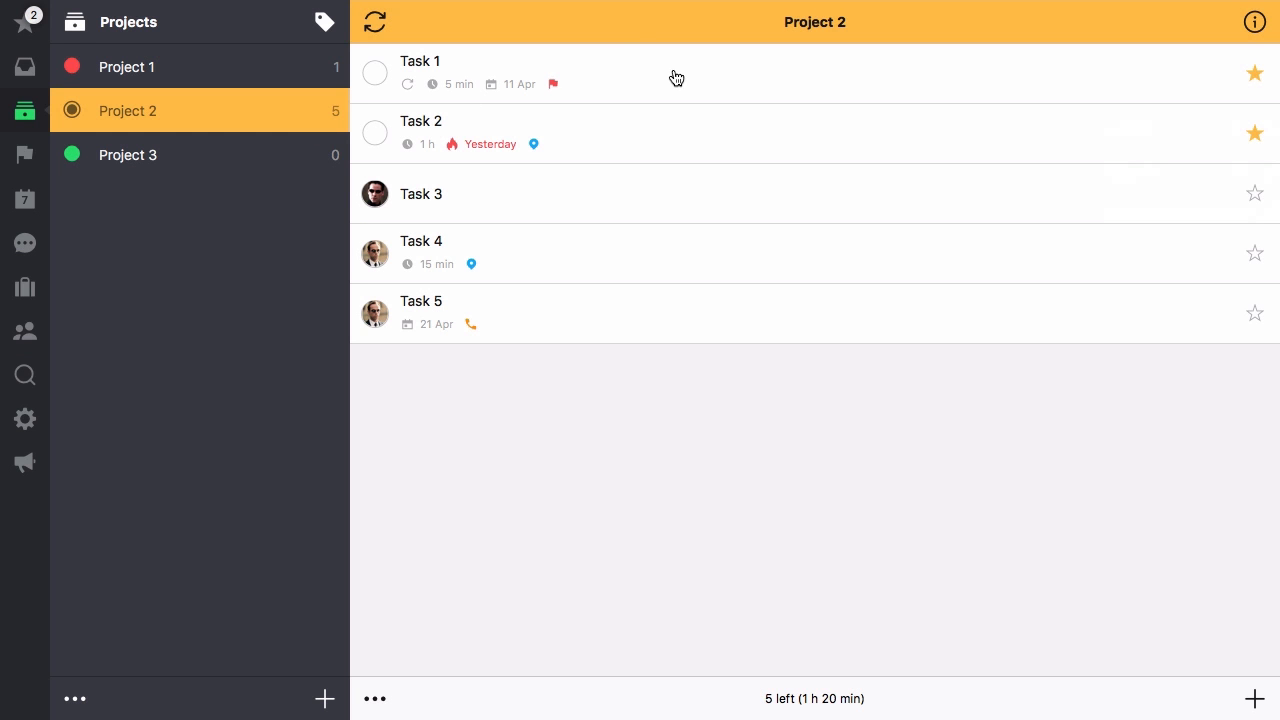
Step: Examine the parameters of Task 1 in Project 2 and close its details
left_click(676, 78)
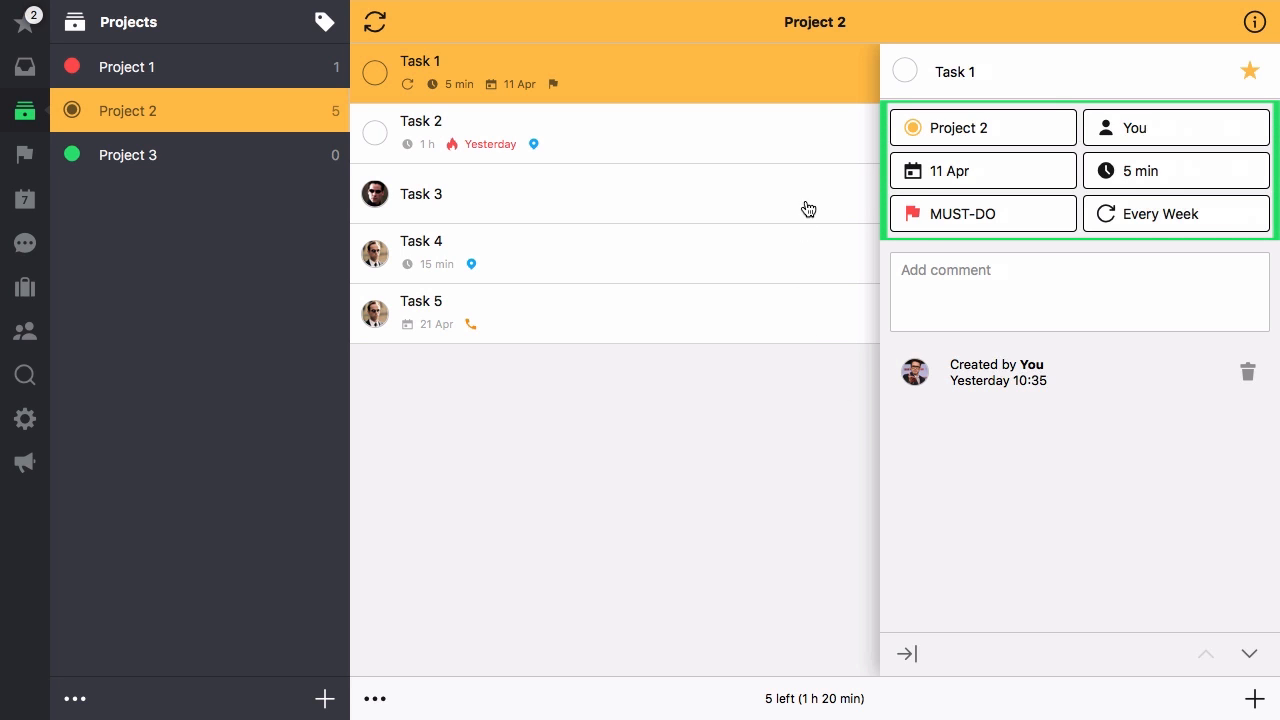
left_click(825, 85)
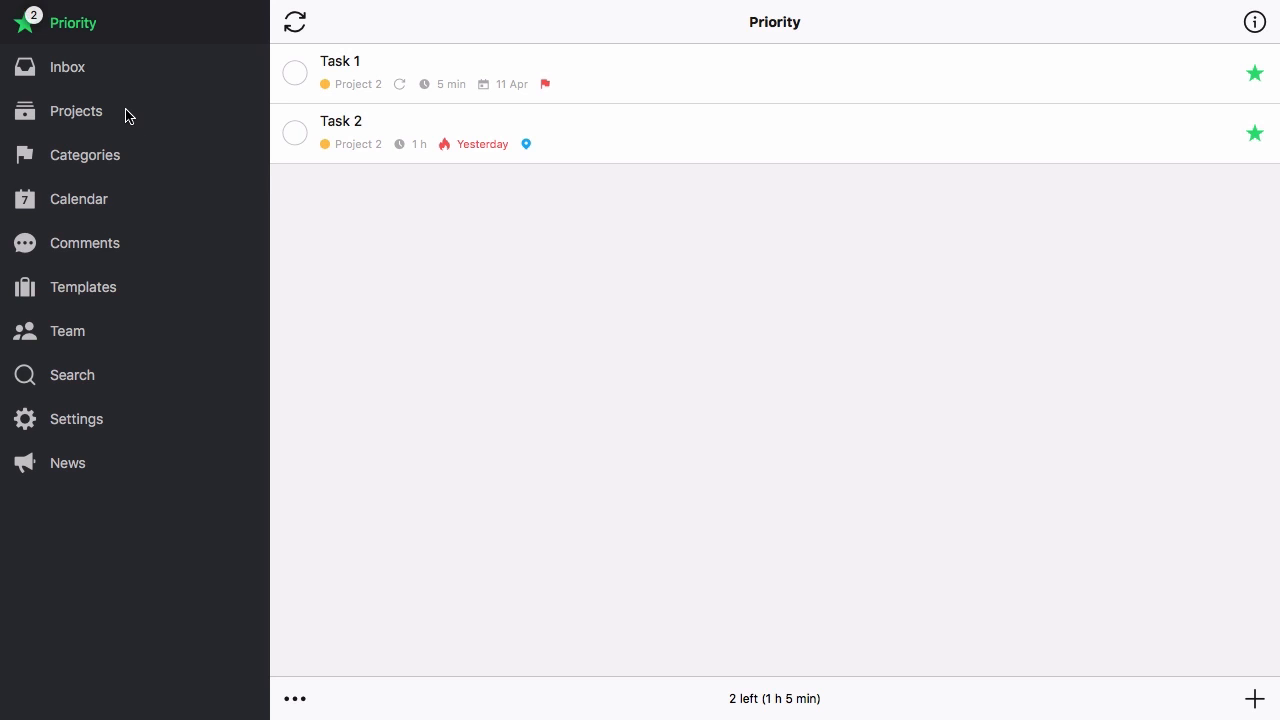
Step: Open Project 2 from the projects list, step through the task details starting at Task 1, and close them
left_click(109, 115)
left_click(191, 122)
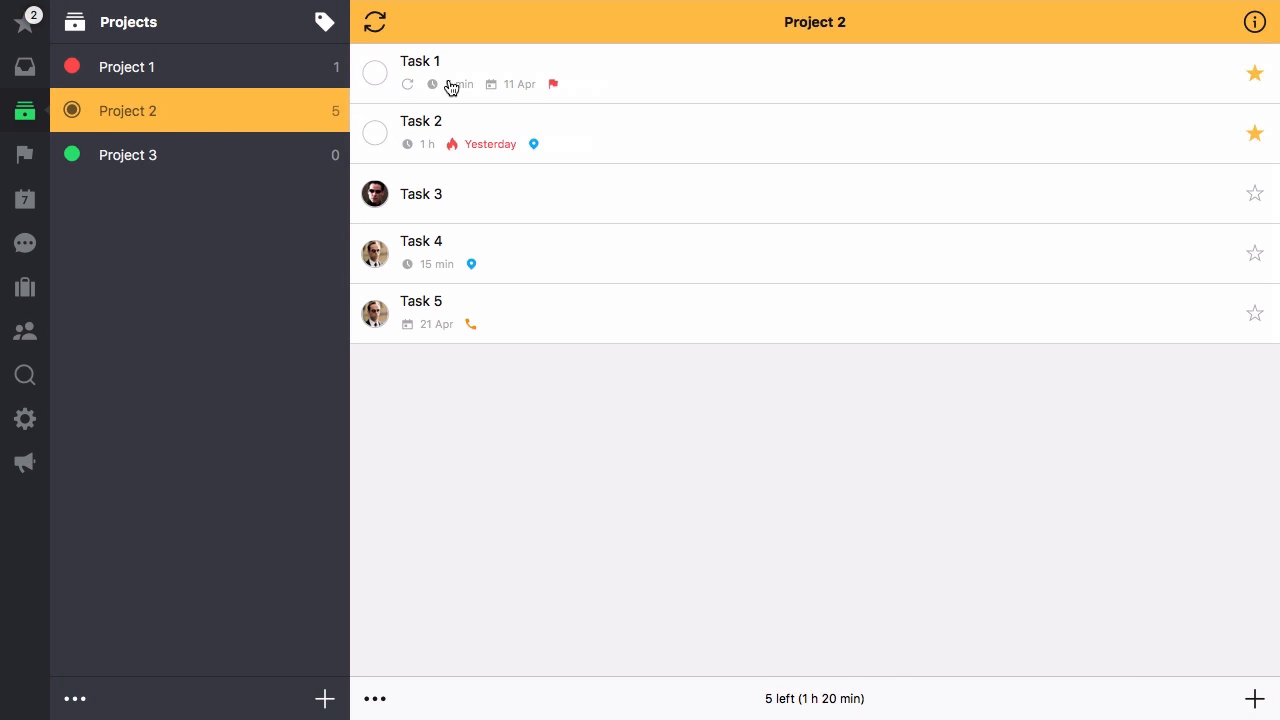
left_click(737, 84)
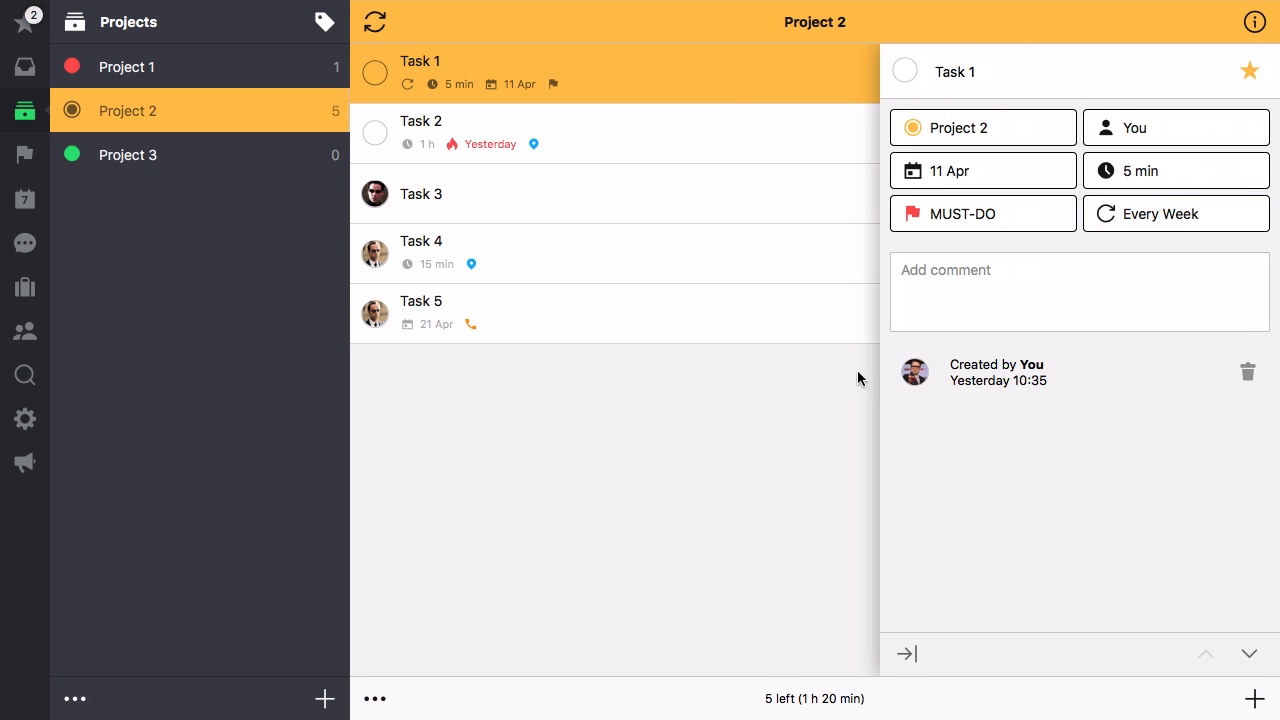
left_click(1250, 656)
left_click(1250, 656)
left_click(912, 655)
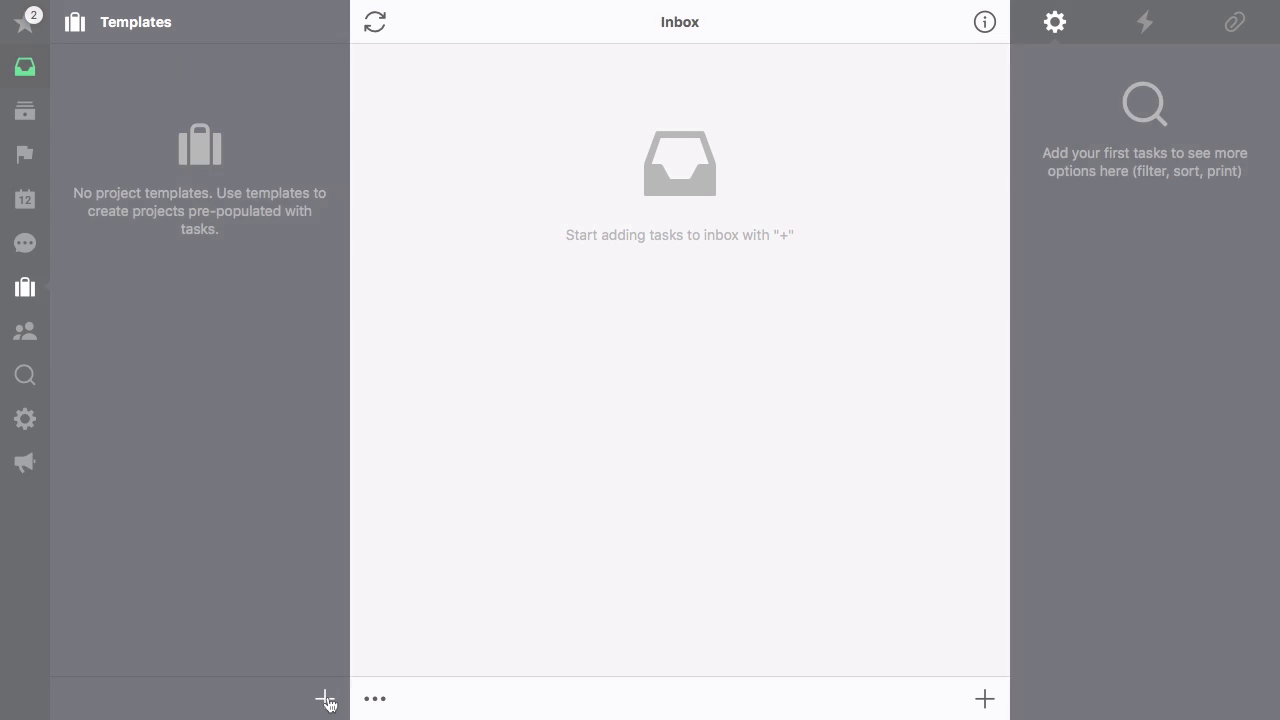
Step: Create a project template named "New template"
left_click(324, 697)
type("New template")
key("Return")
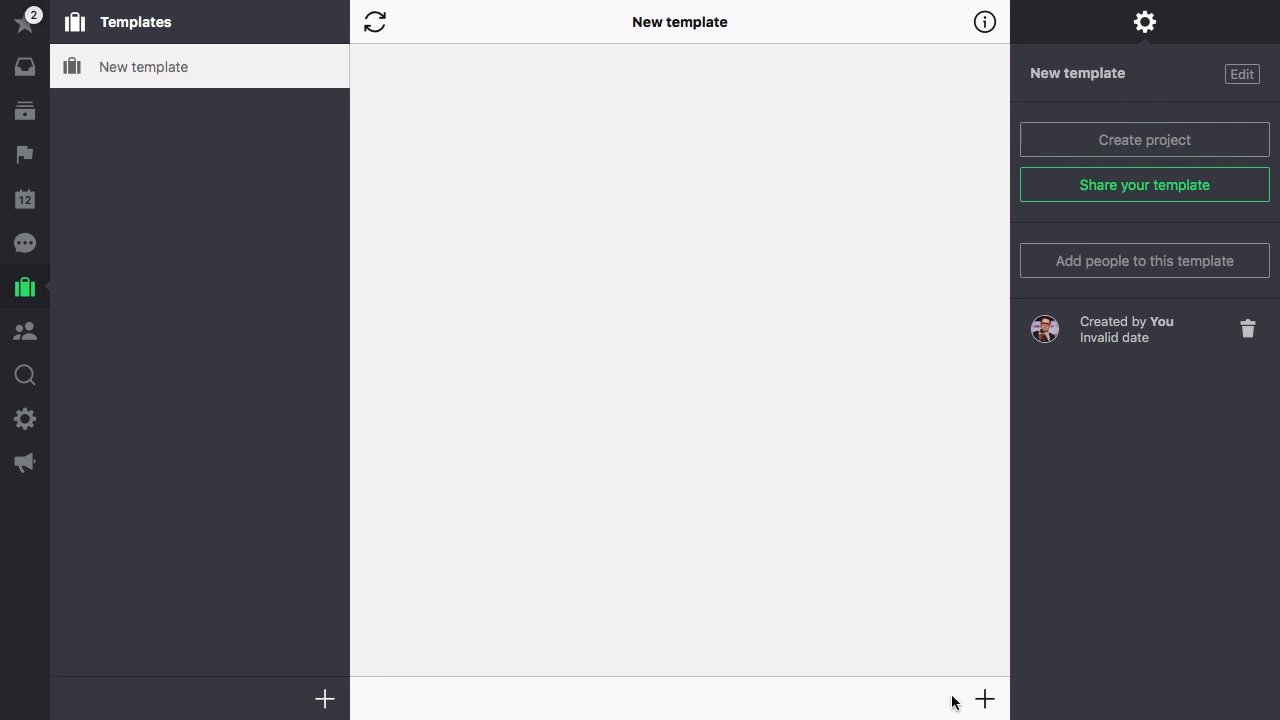
Step: Add the tasks "You can add Templates directly in the templates view" and "and als edit it here!" to the end of the new template
left_click(985, 698)
left_click(415, 74)
type("You ")
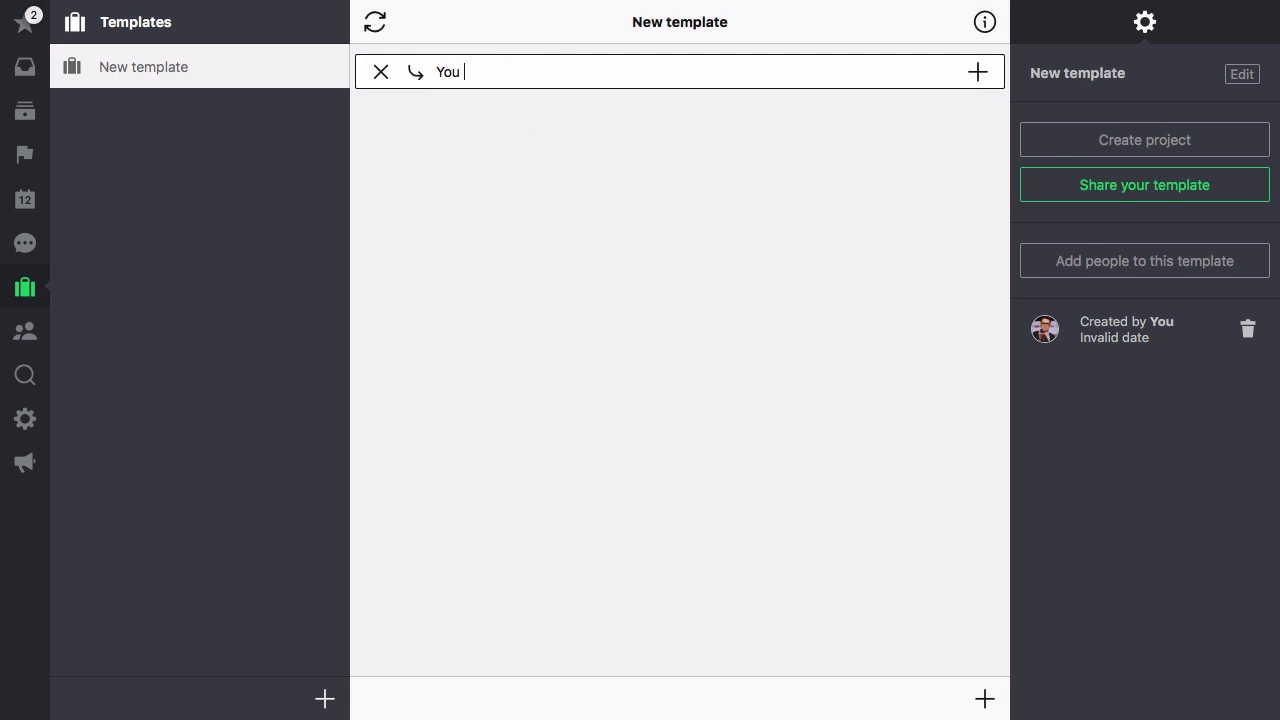
type("can add Templates directly in the templates view")
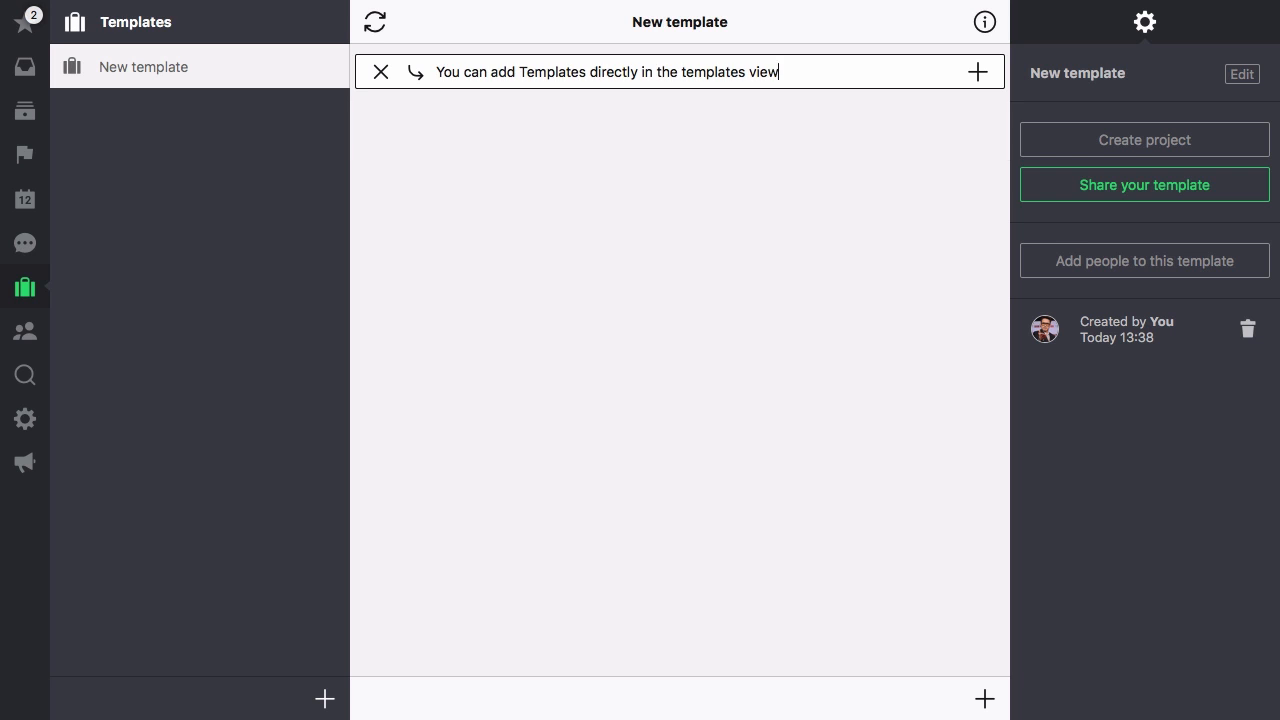
key("Return")
type("and als edit it here!")
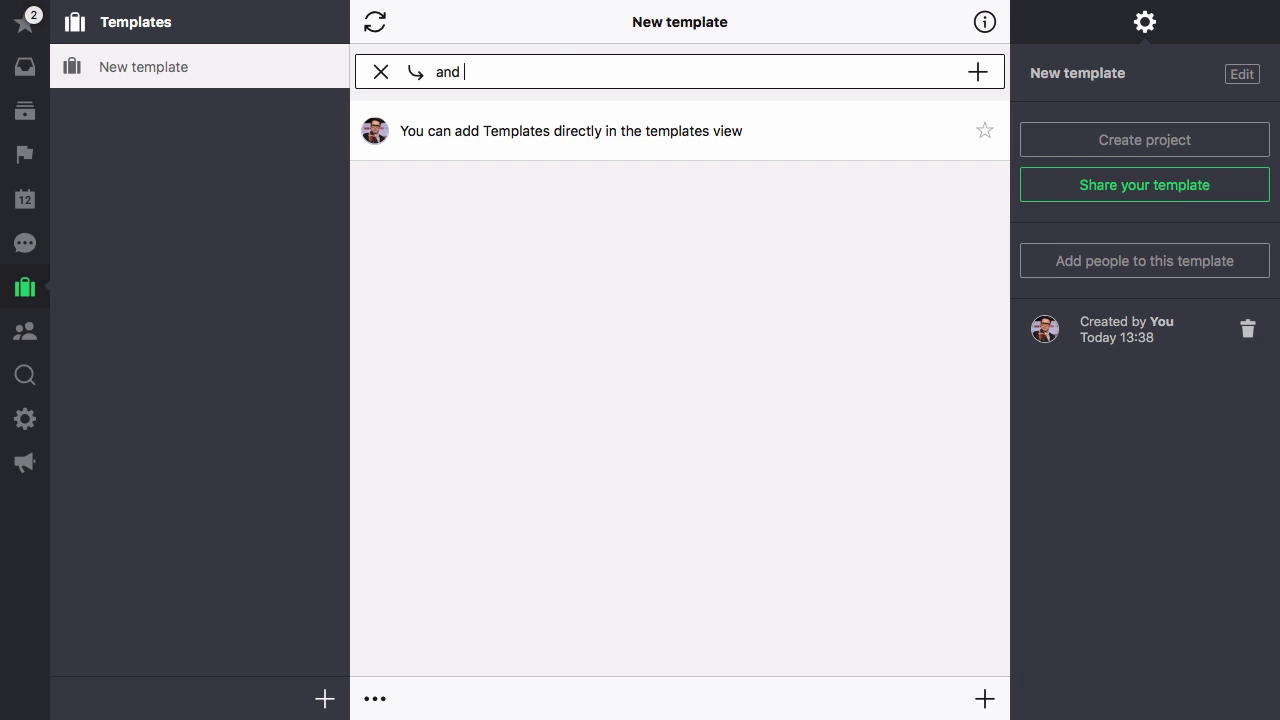
key("Return")
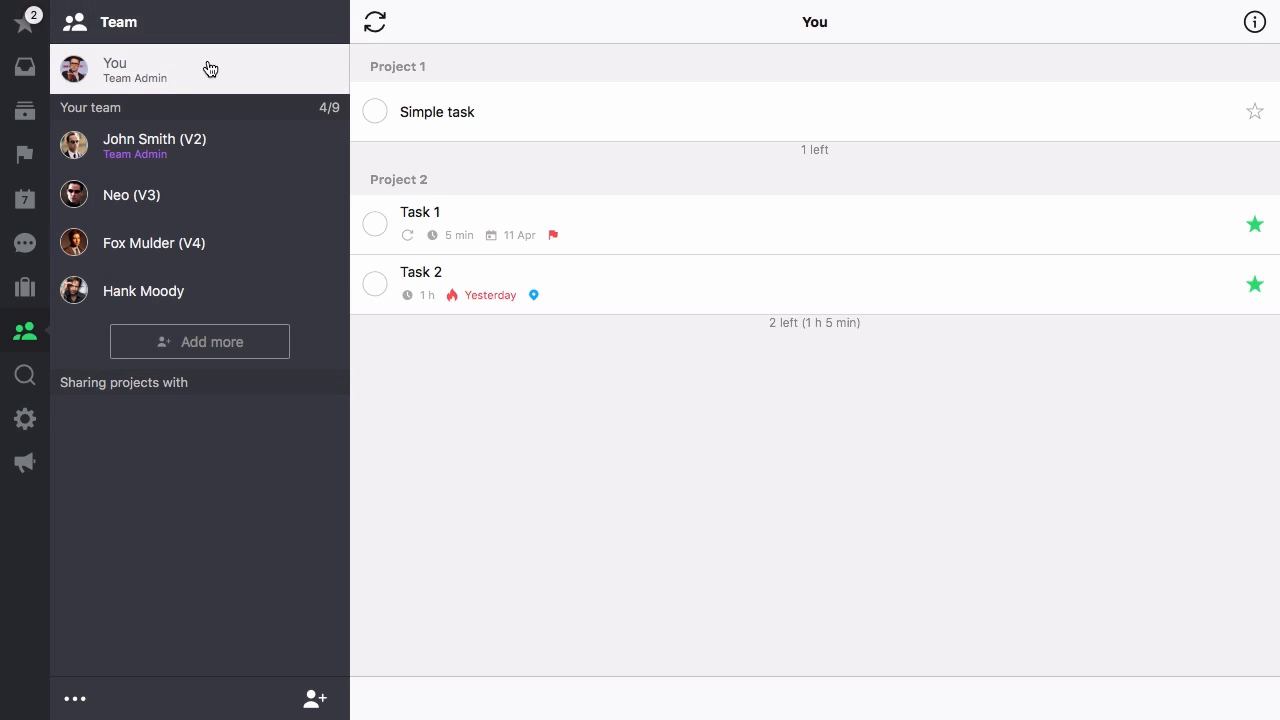
Step: Filter your own tasks in the team view to those on the priority list
left_click(1266, 34)
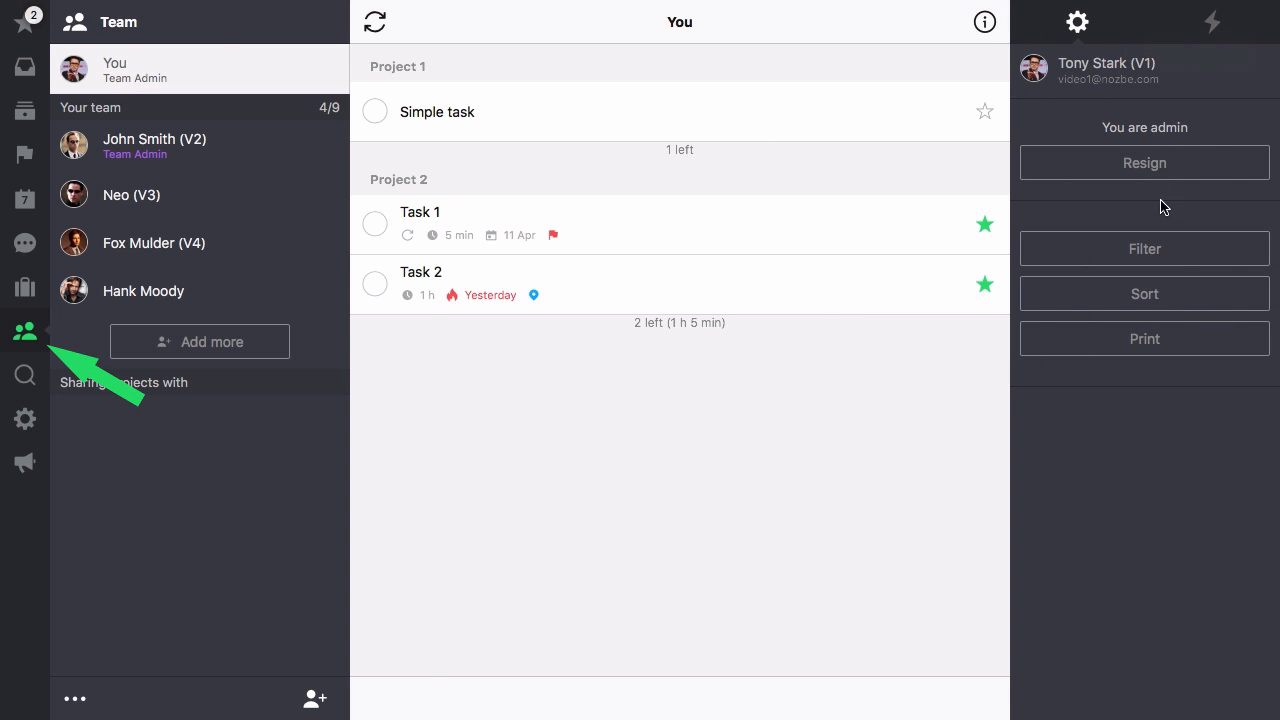
left_click(1180, 258)
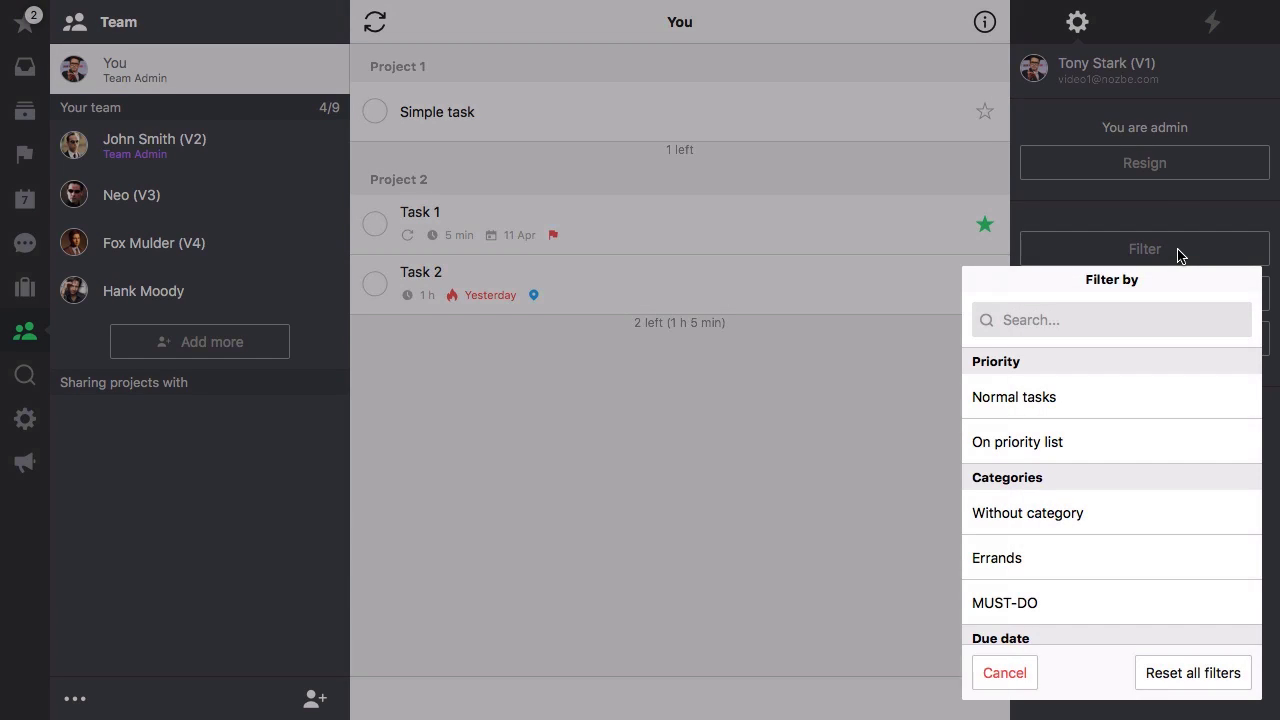
left_click(1109, 458)
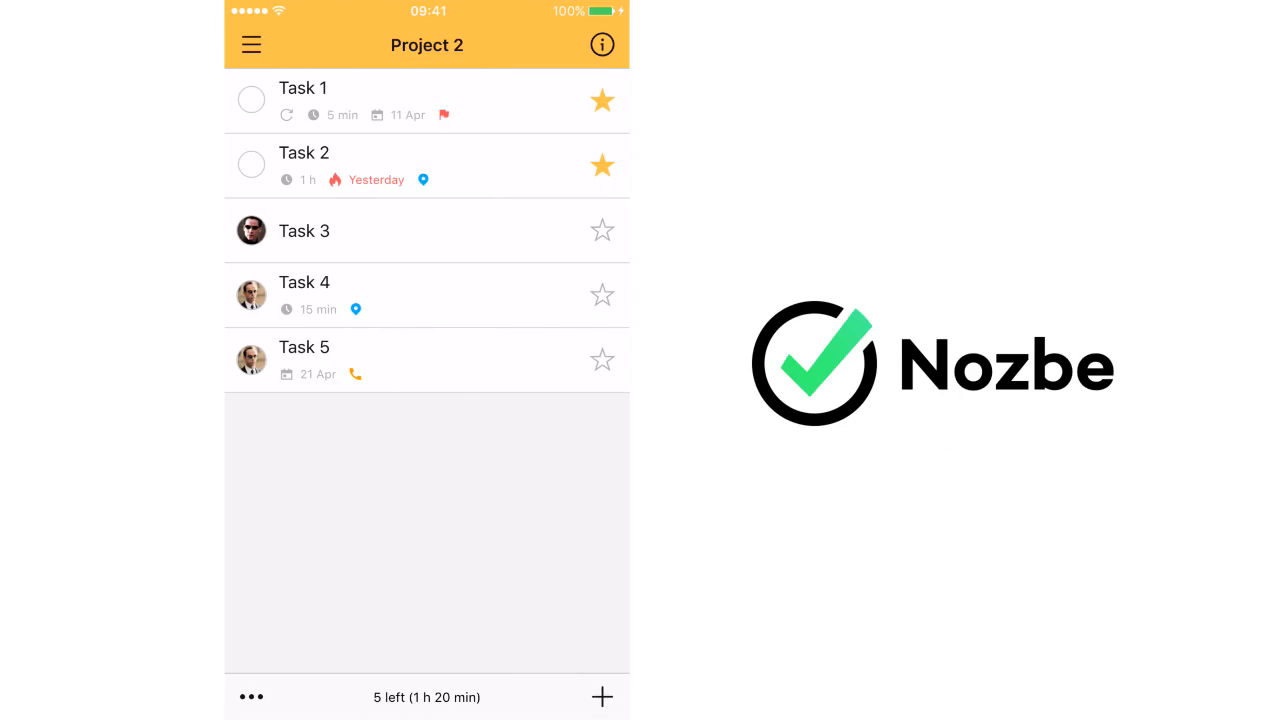
Step: Start a new task named "Task 6" in Project 2 in the mobile app, toggling where in the list it is added
left_click(575, 697)
type("Task")
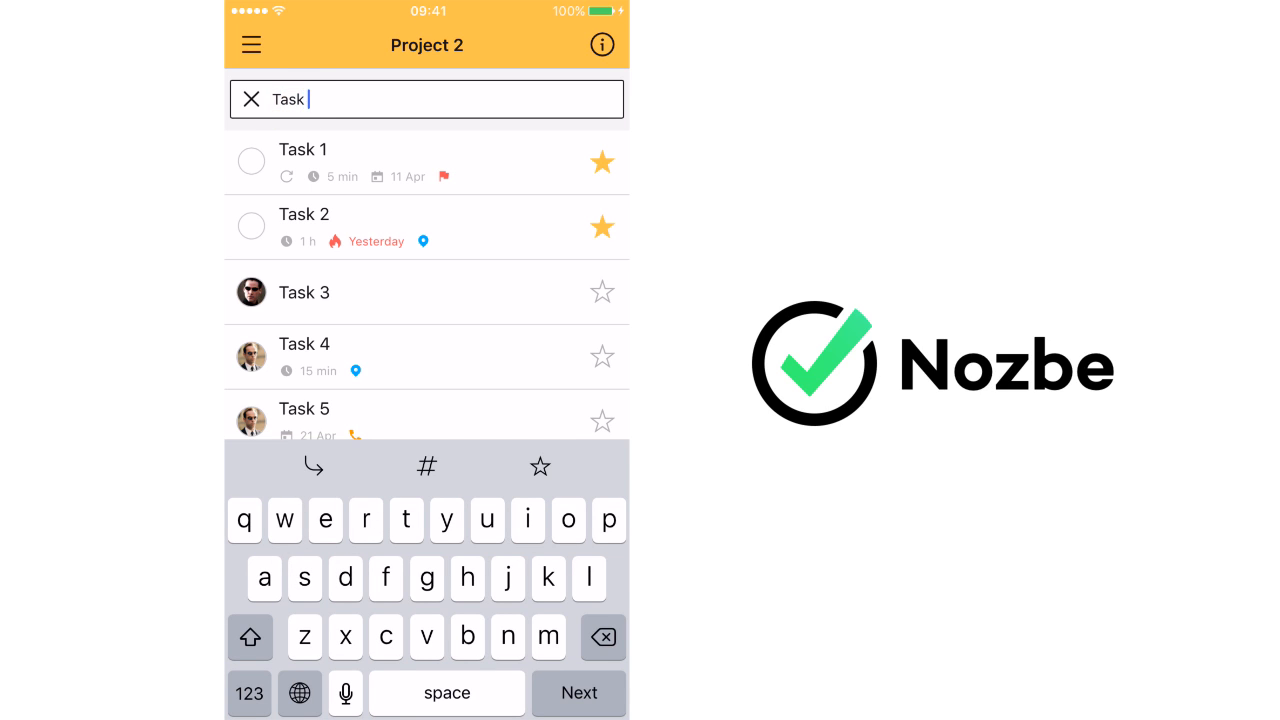
type(" 6")
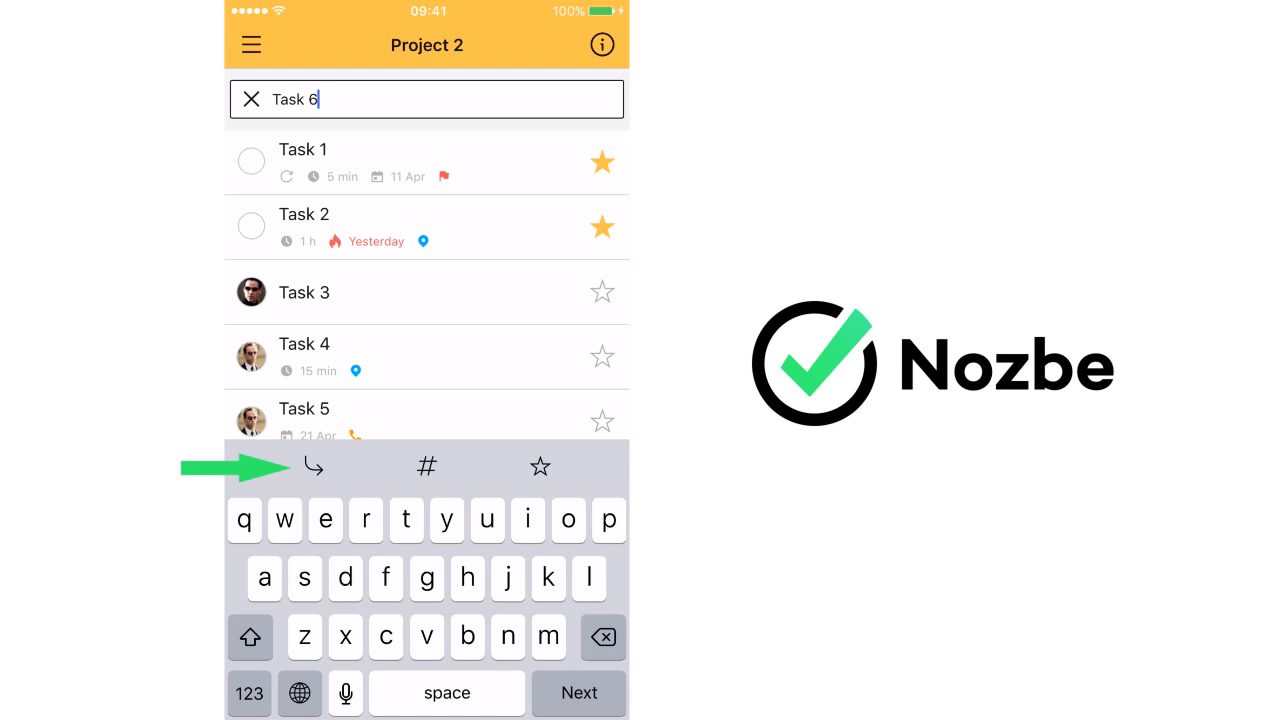
left_click(314, 466)
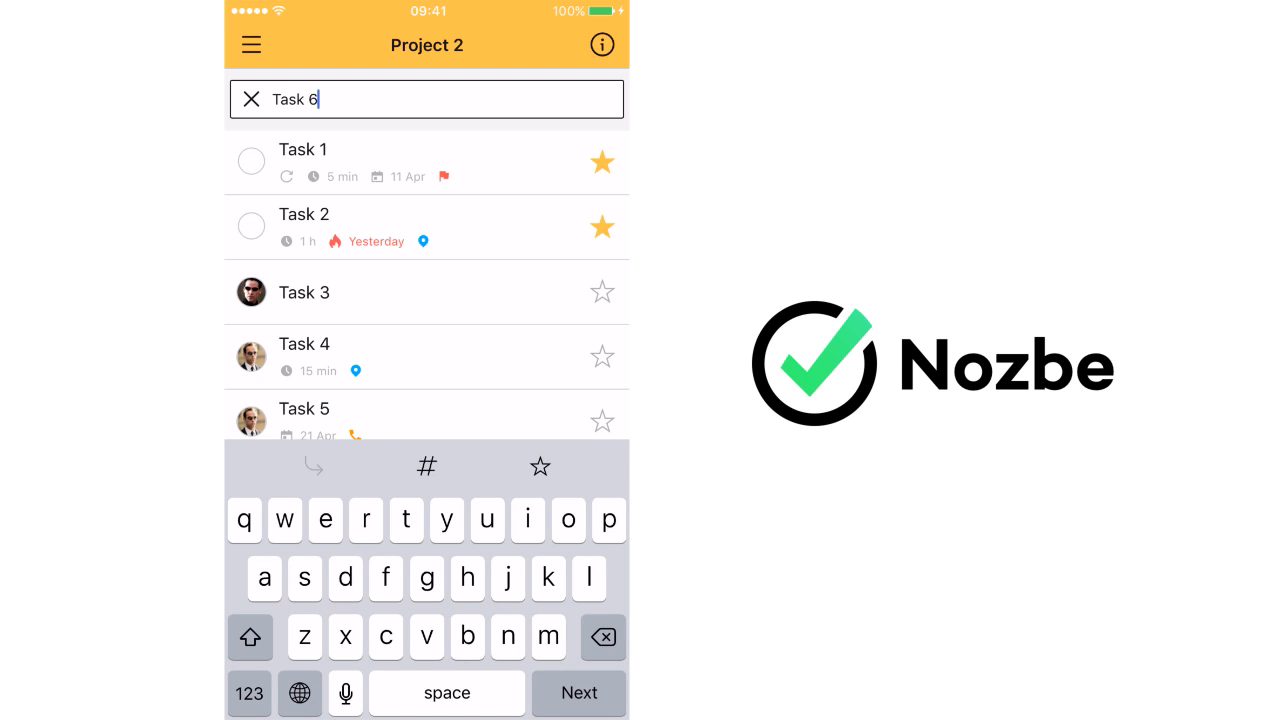
left_click(314, 466)
Step: Tag the new Task 6 with the Phone category and a 15 min time estimate
left_click(427, 466)
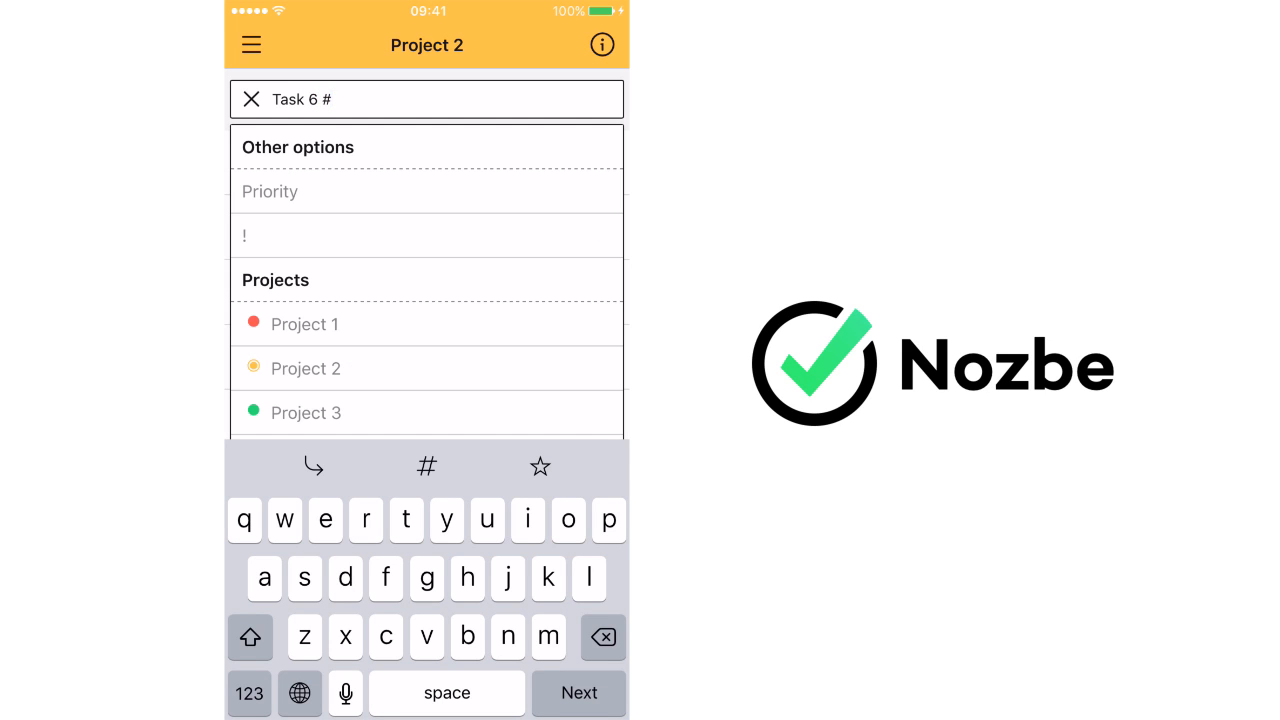
type("ph")
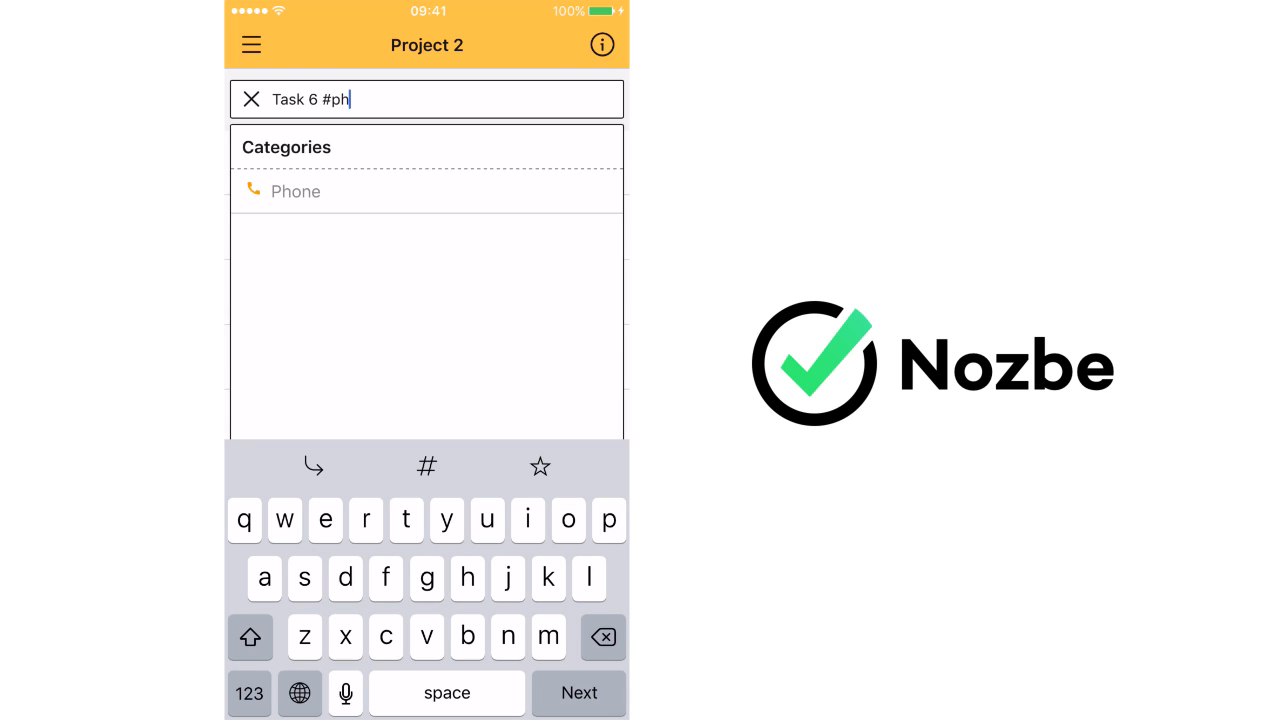
left_click(296, 191)
left_click(427, 466)
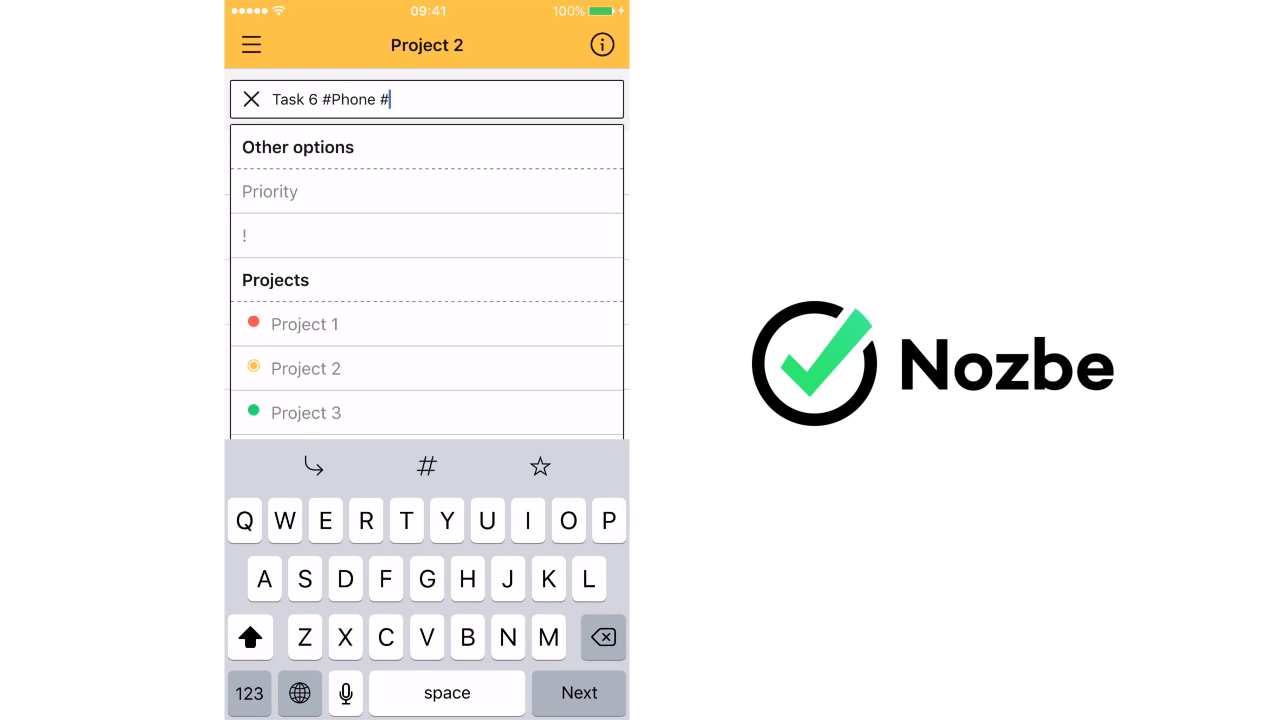
left_click(249, 692)
type("1")
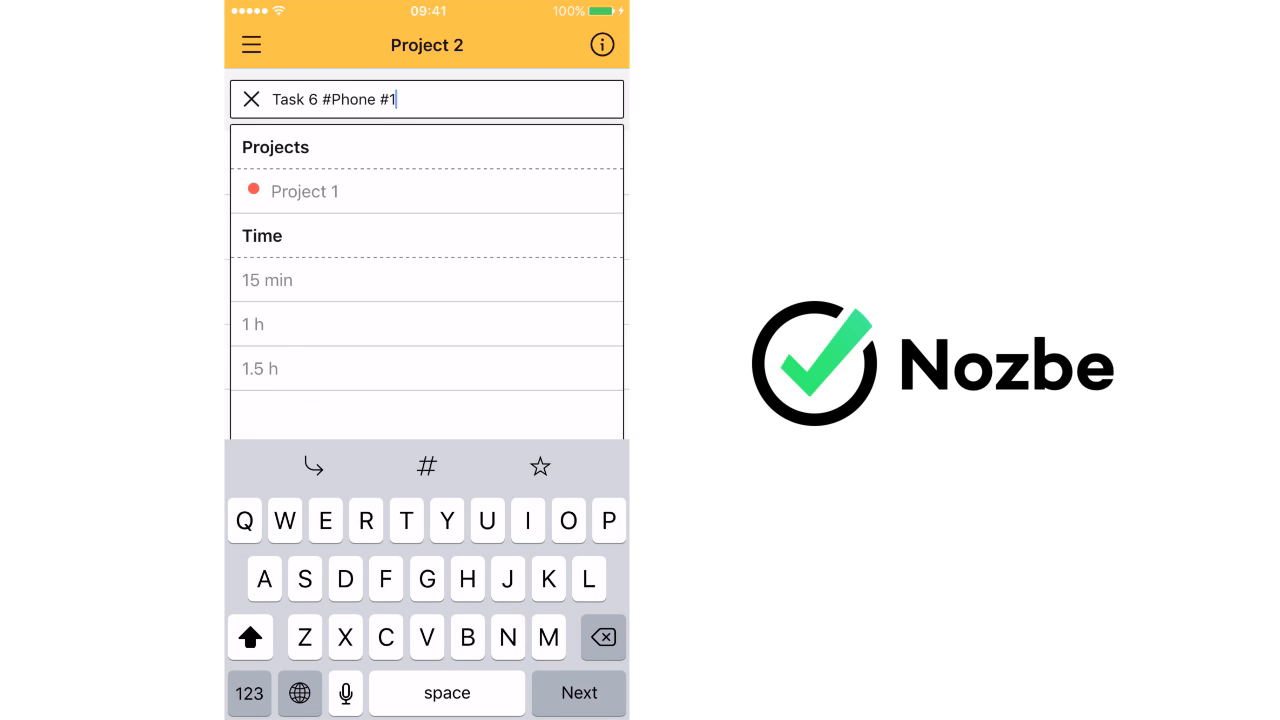
left_click(267, 280)
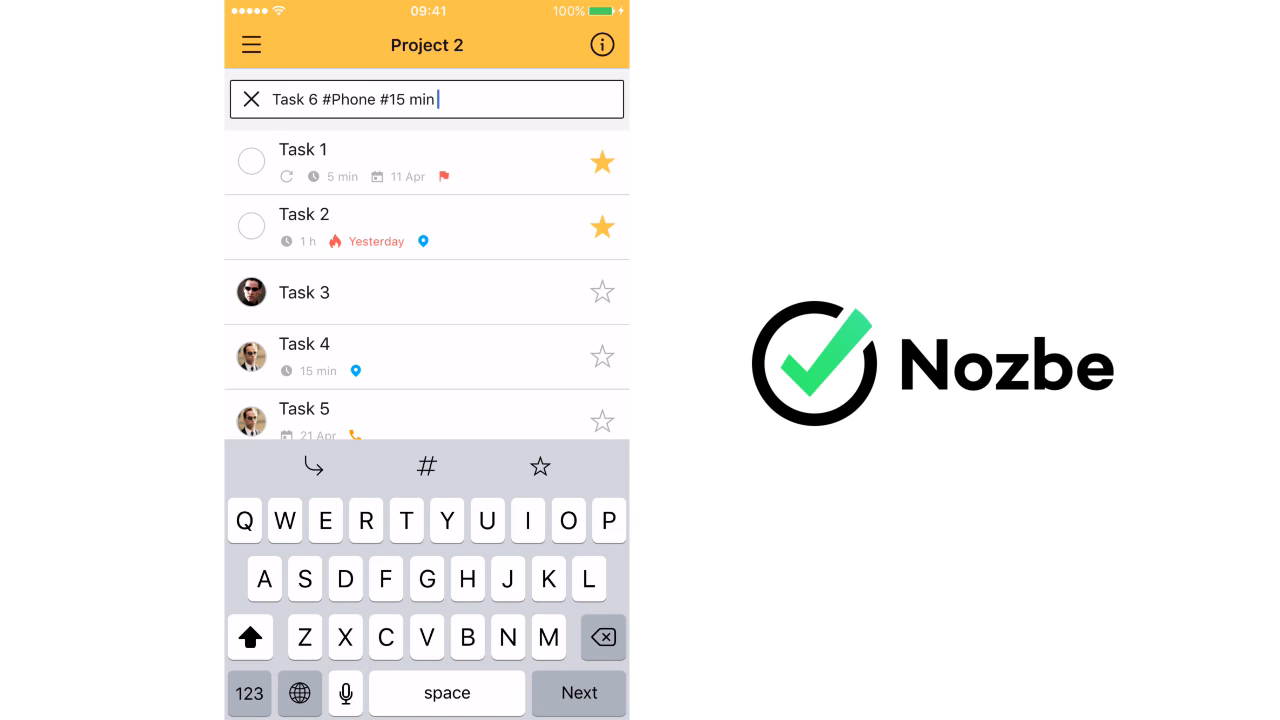
Step: Star the new Task 6 as a priority and add it to Project 2
left_click(540, 466)
left_click(579, 692)
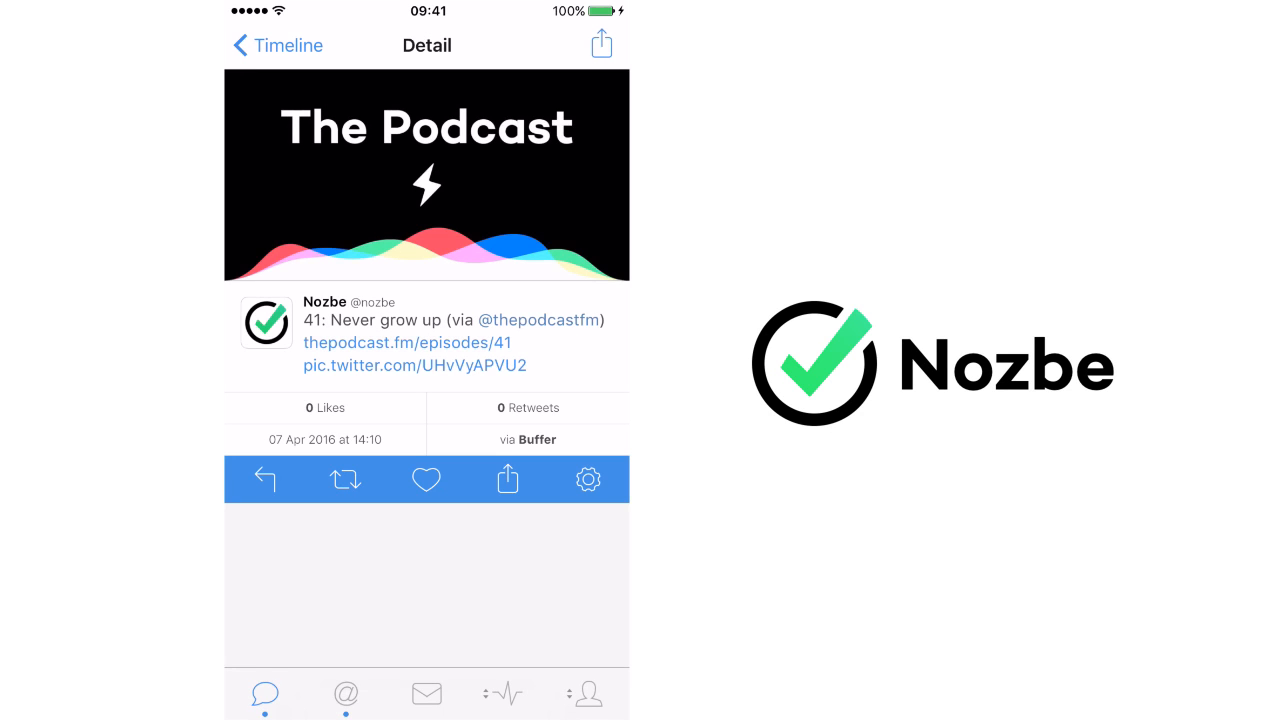
Step: Share the "41: Never grow up" podcast tweet to the Nozbe Inbox as a task named "Check this out" and open that task
left_click(508, 479)
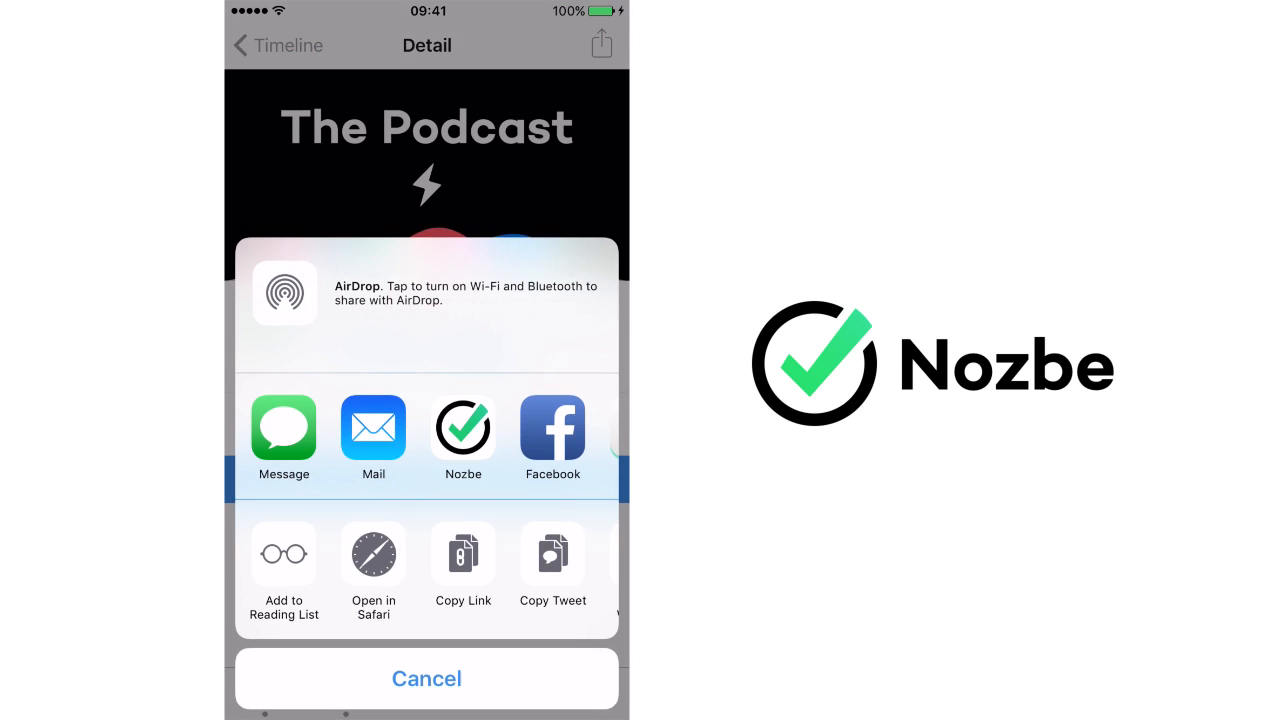
left_click(463, 428)
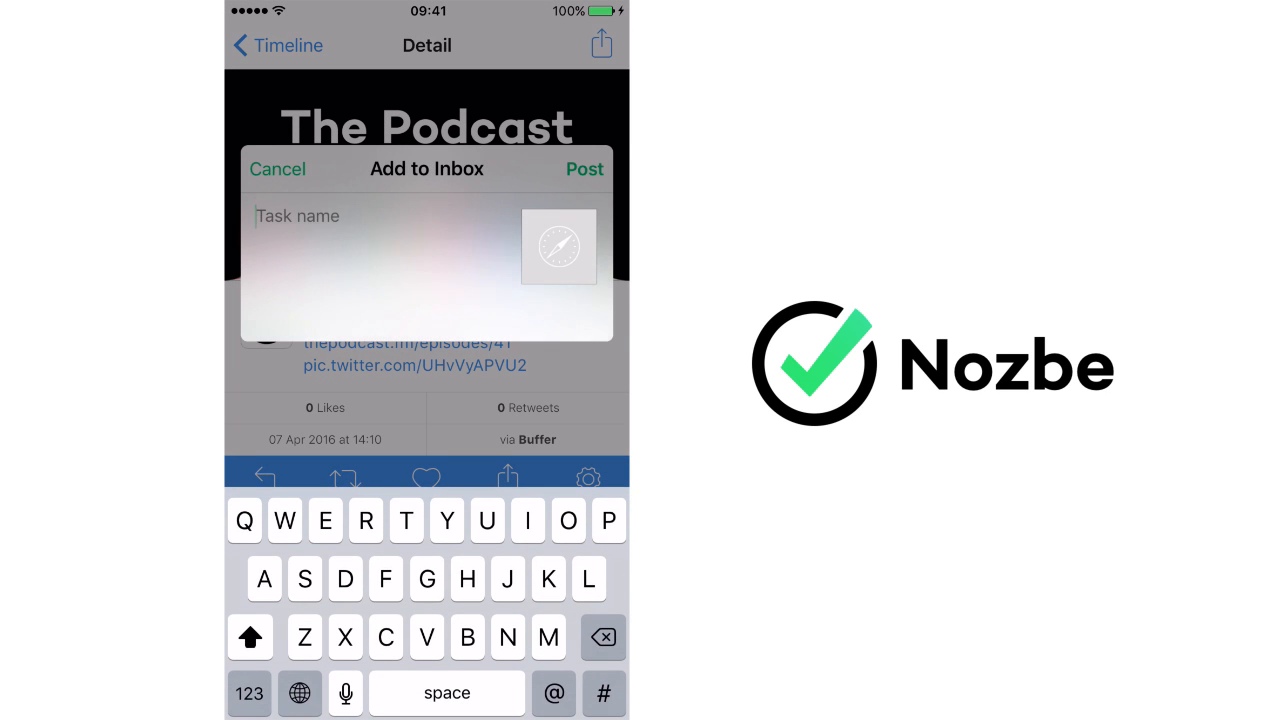
type("Check this out")
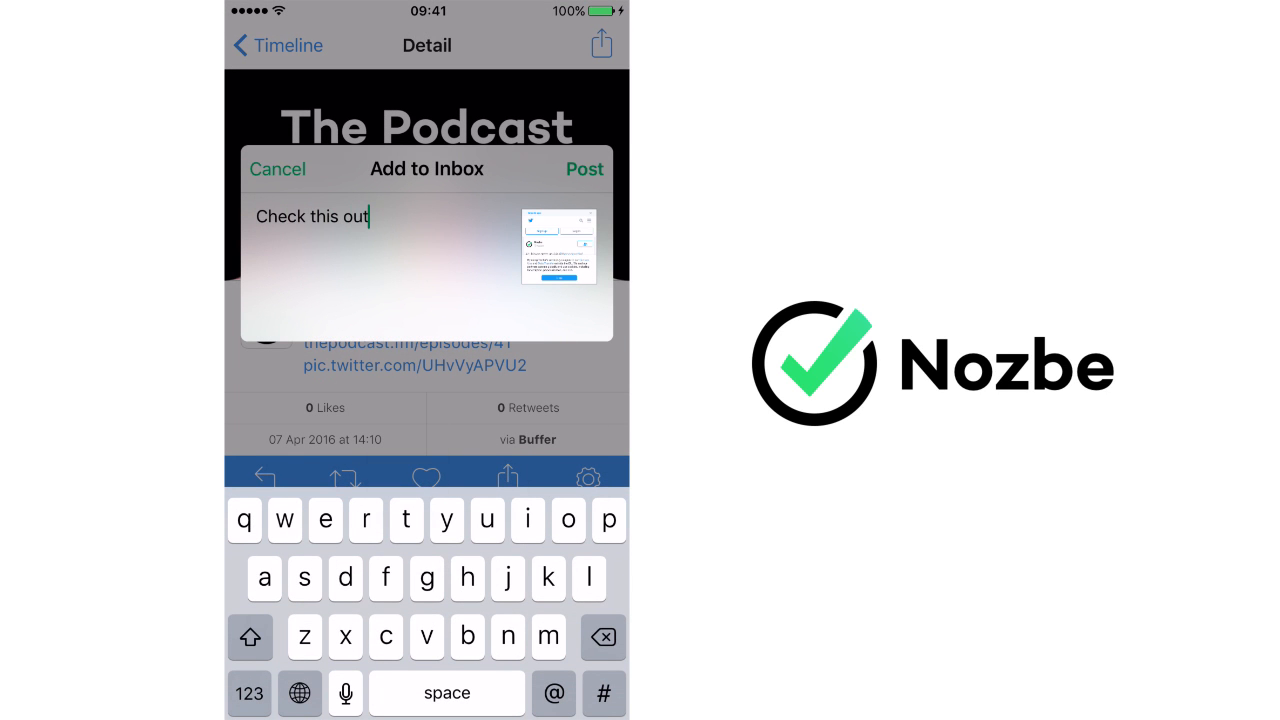
left_click(585, 169)
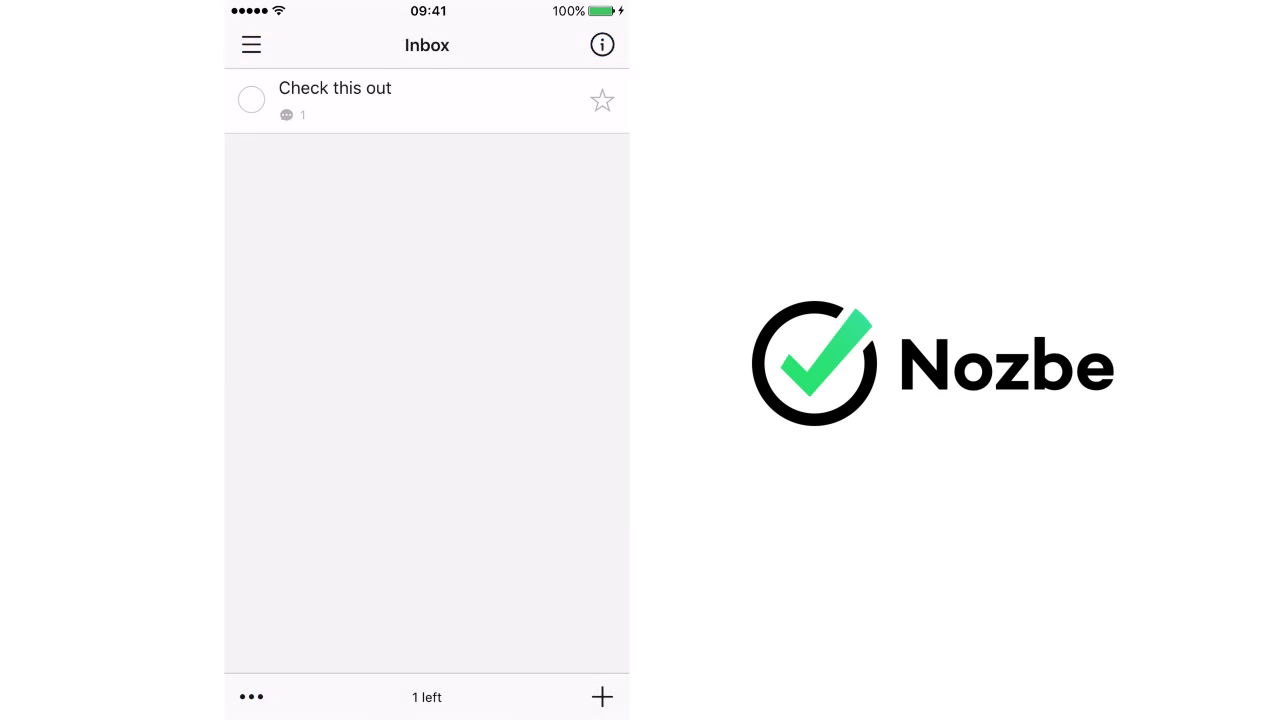
left_click(334, 89)
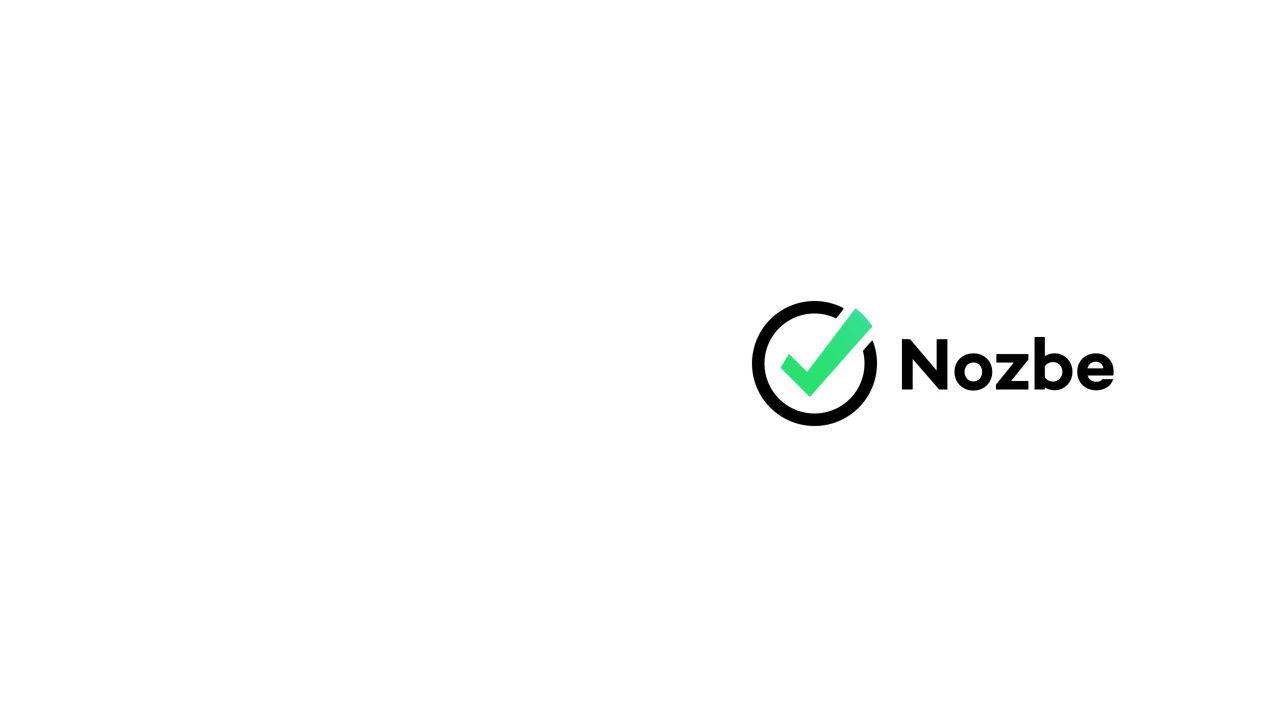